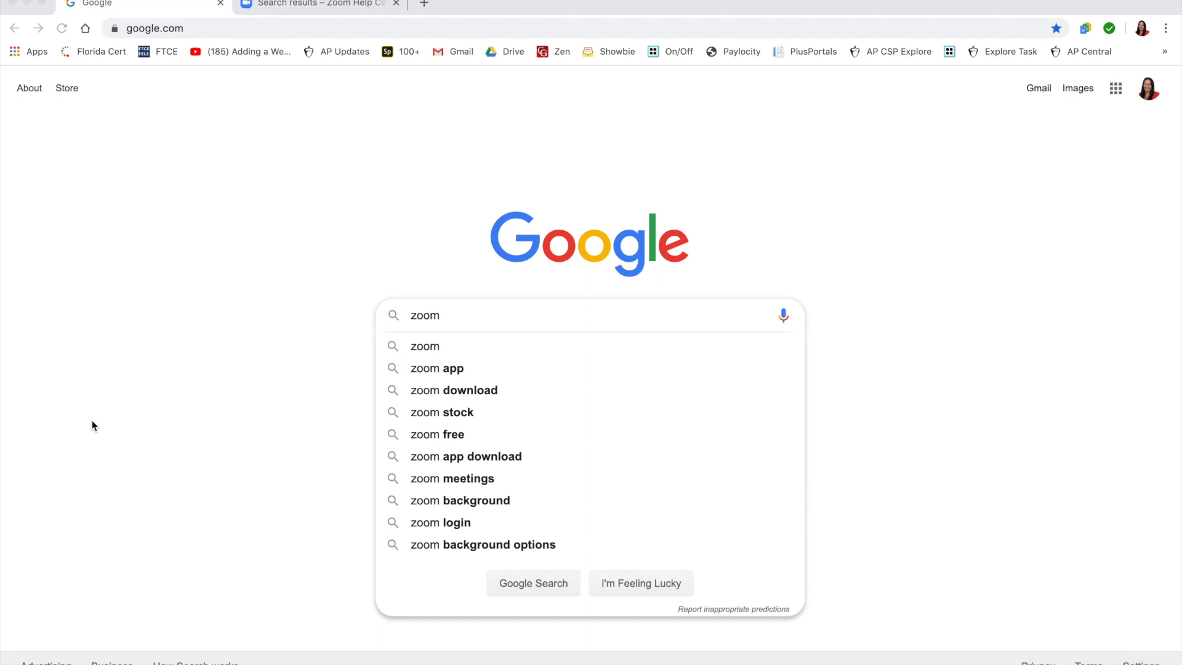
Step: Search Google for "zoom" and open the official Zoom video conferencing website from the results
click(450, 319)
key(Return)
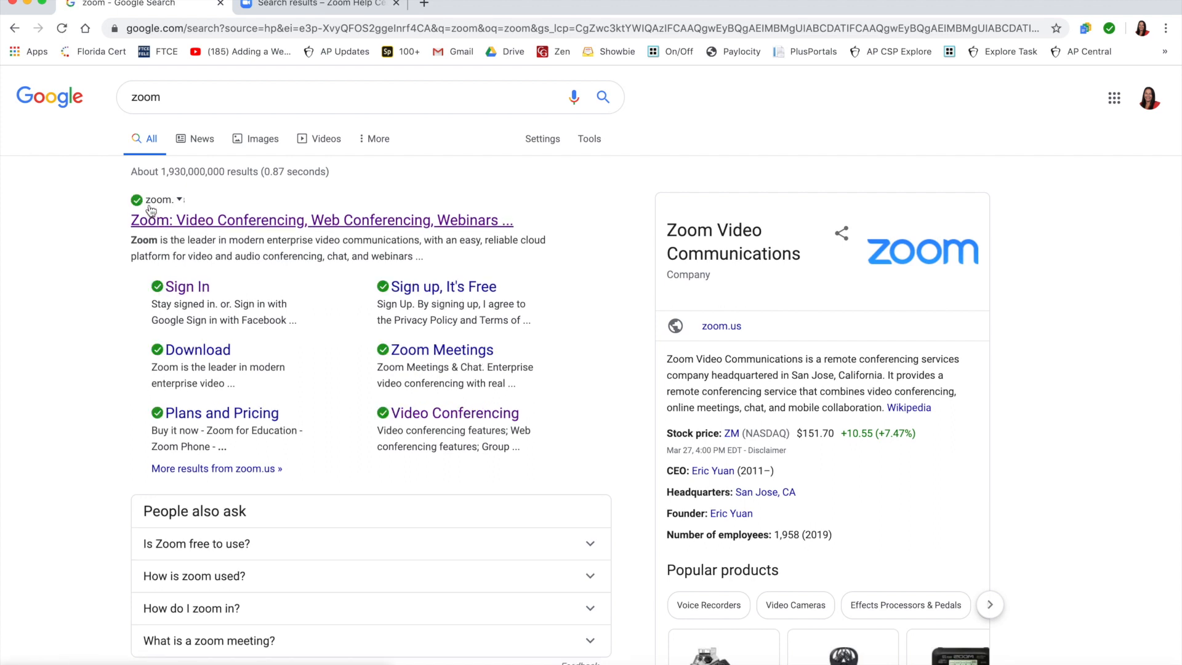
click(168, 223)
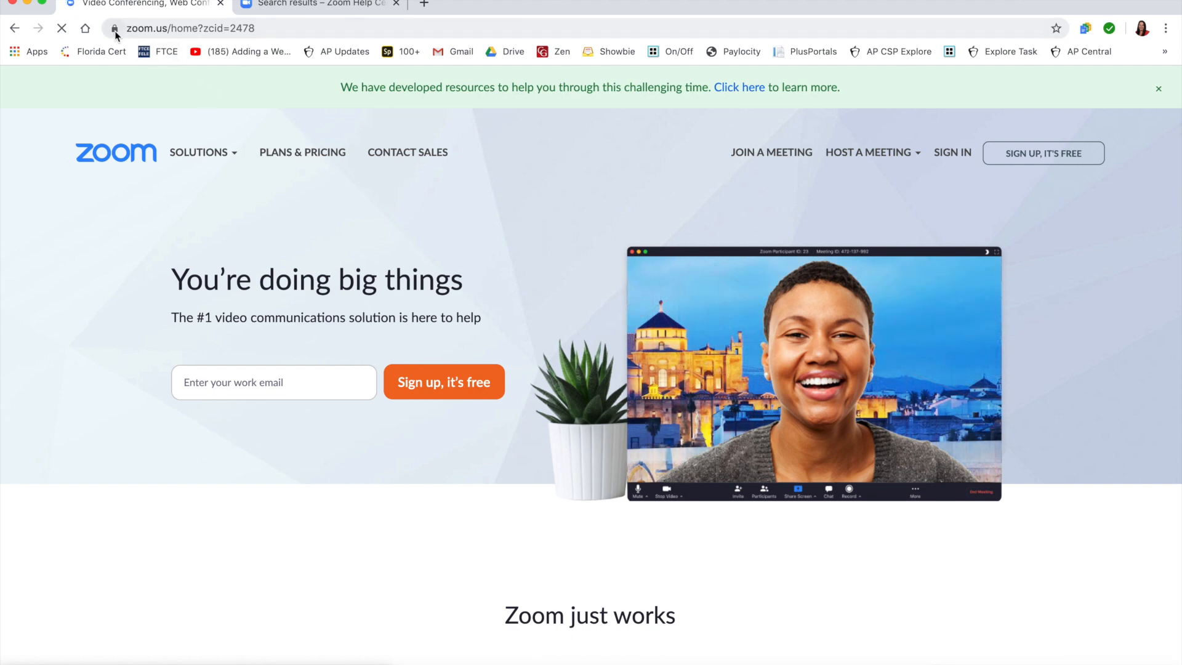
Step: Add the Zoom home page to the bookmarks bar after the YouTube bookmark and name the bookmark "Zoom"
drag(114, 31, 300, 53)
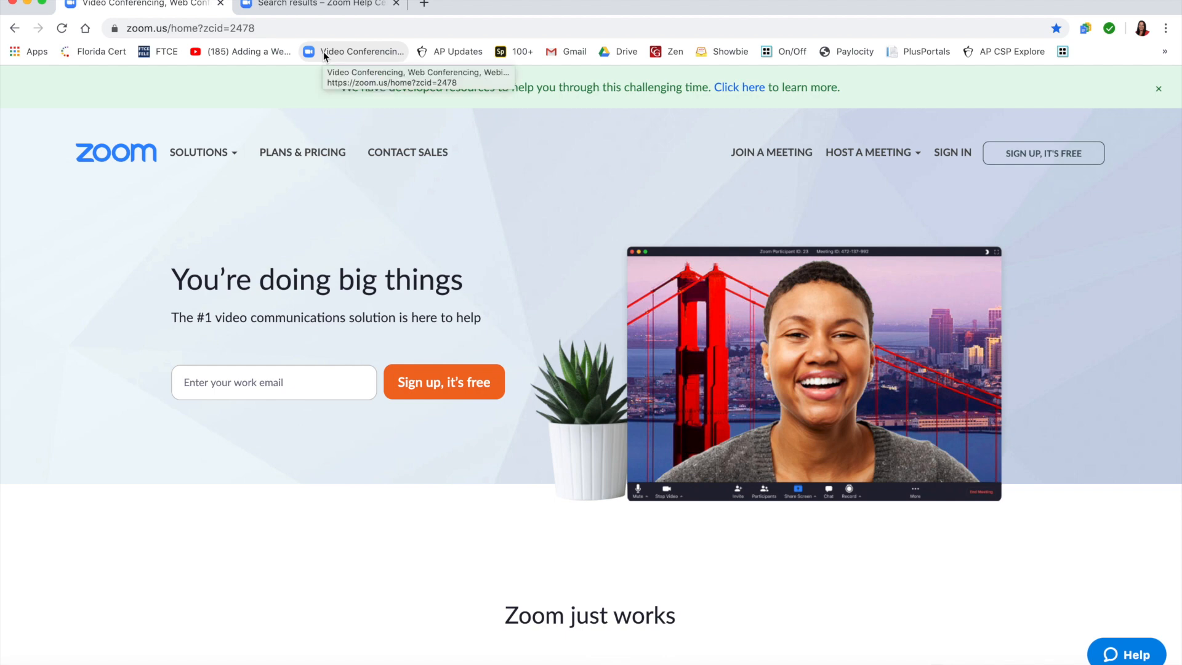
right_click(323, 52)
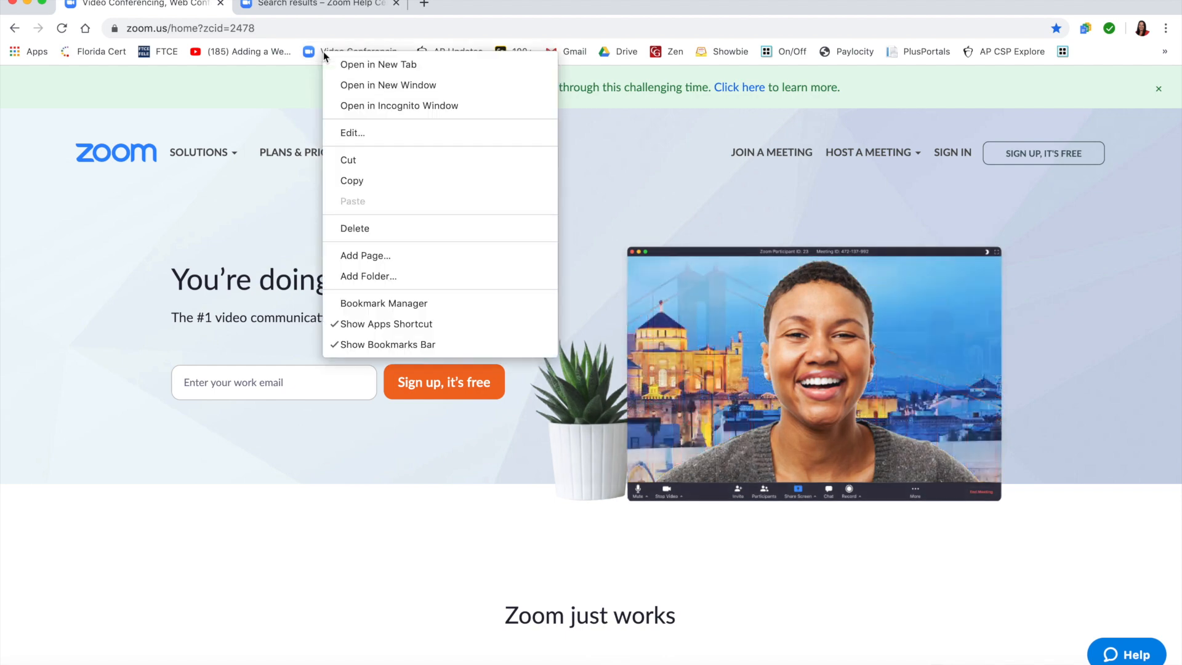
click(346, 132)
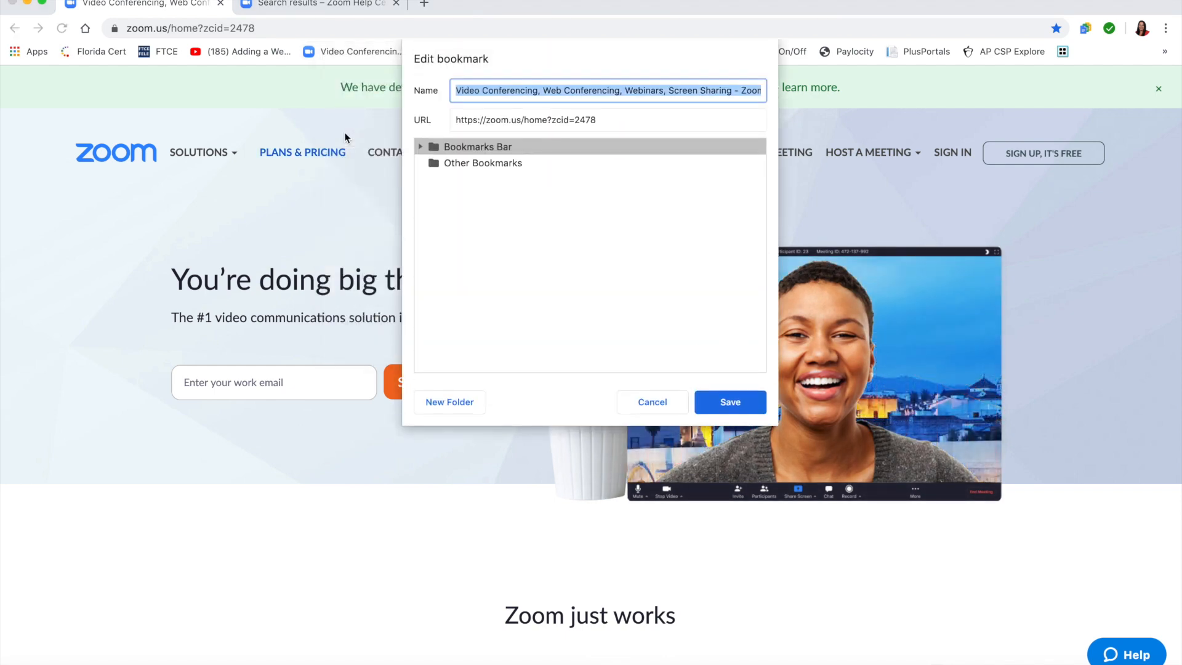
text(Zoom)
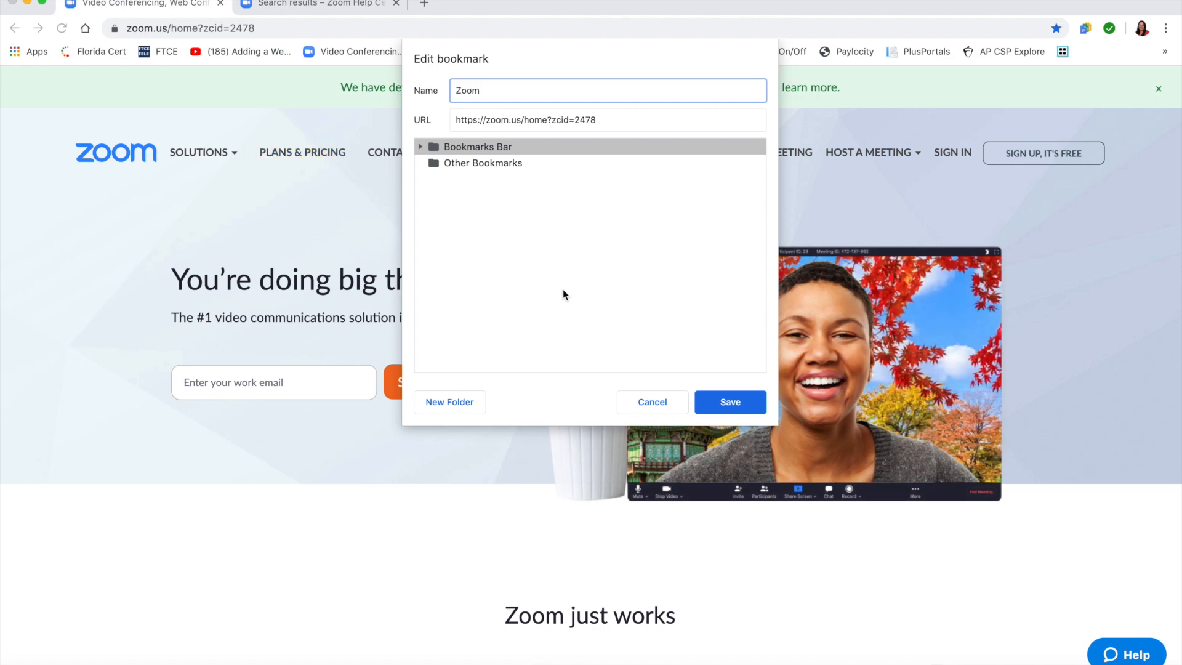
click(719, 402)
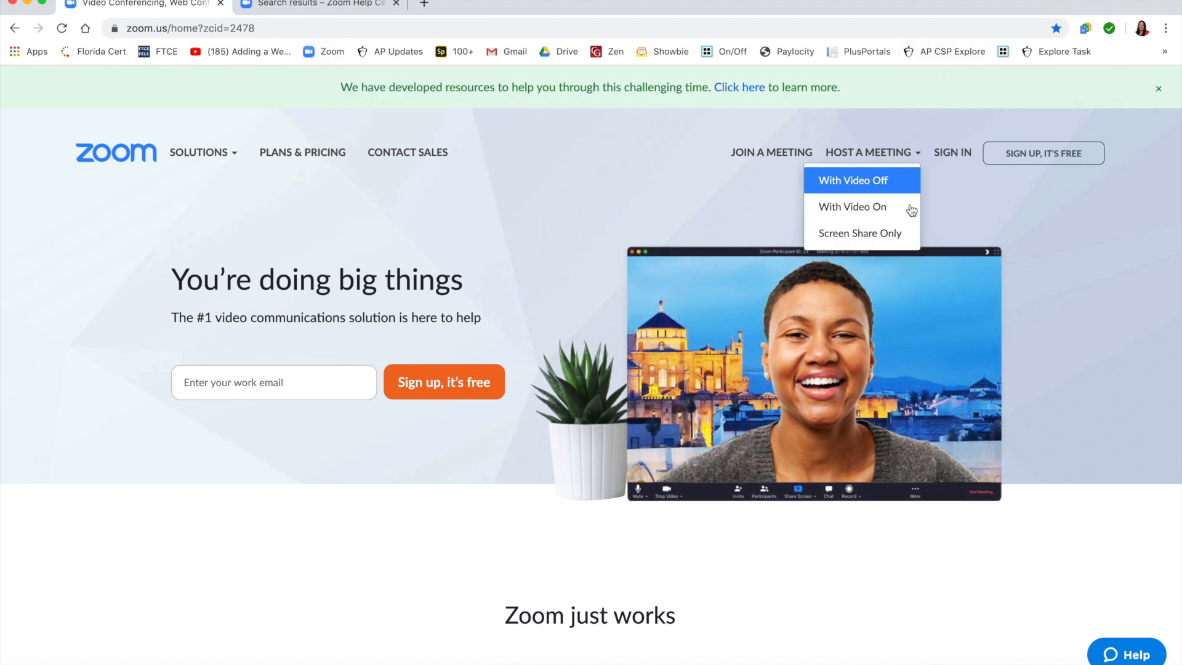
Step: Sign in to Zoom with Google, using the school account
click(952, 154)
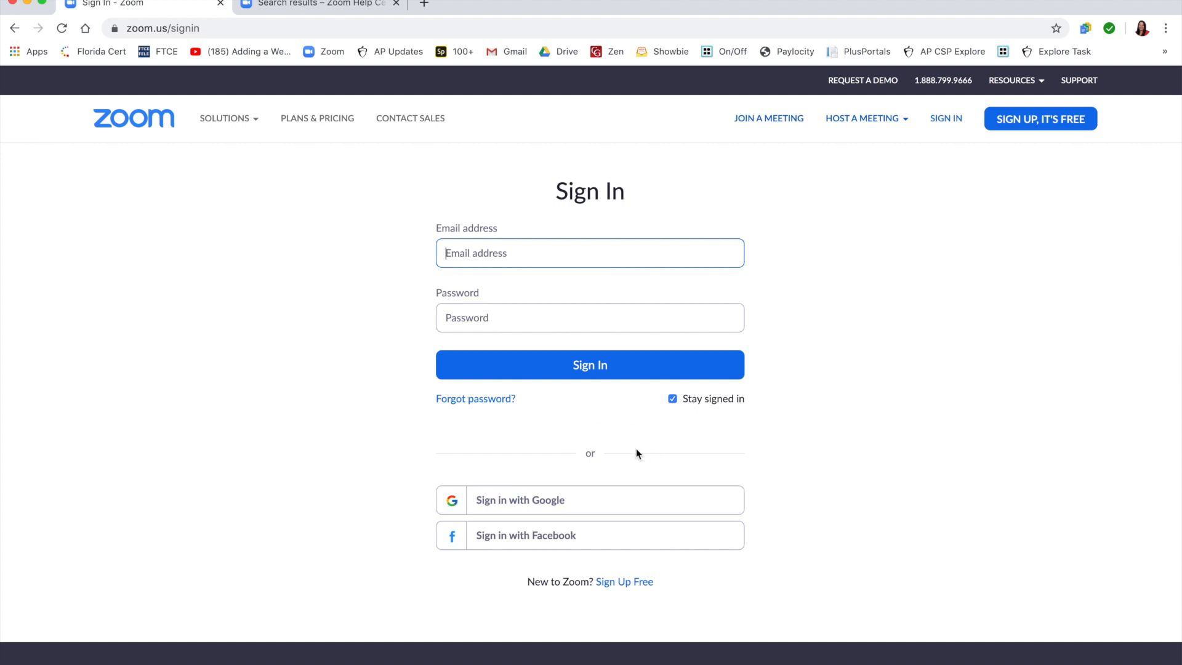
click(579, 501)
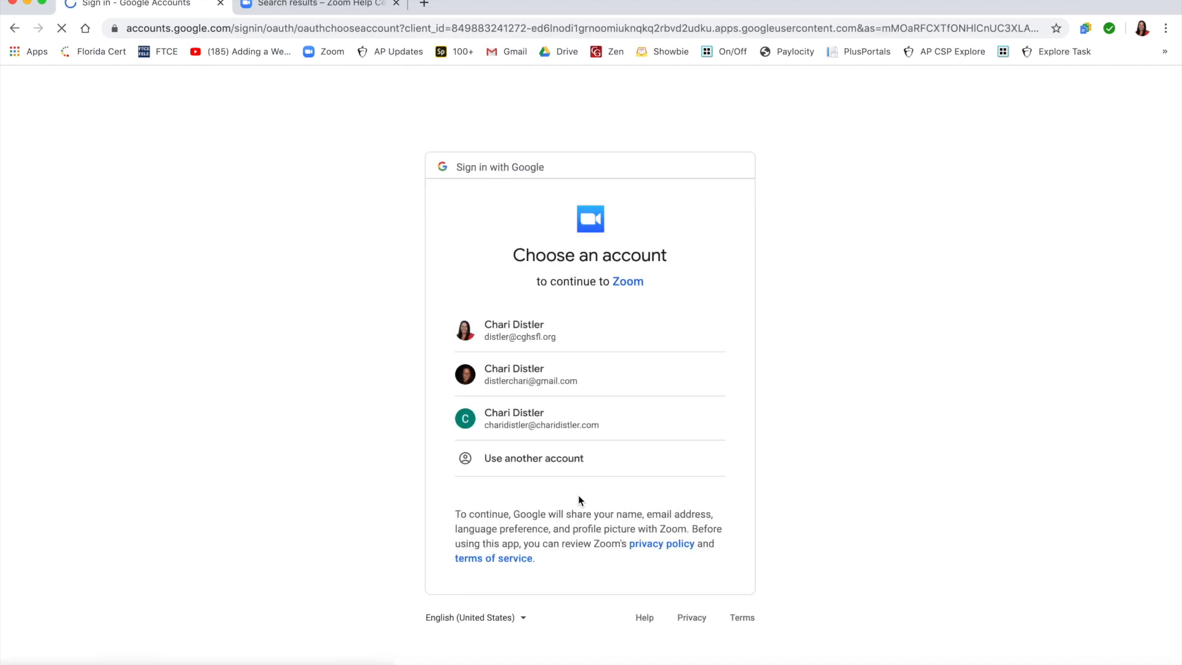
click(552, 337)
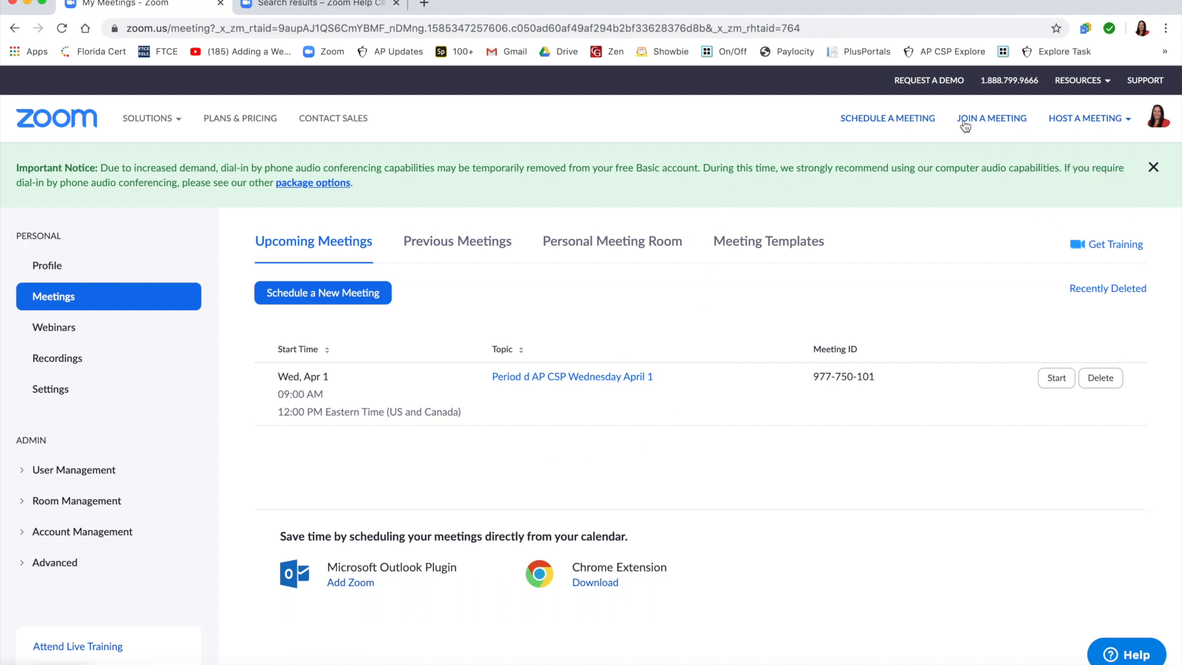
Step: Start scheduling a new meeting and set its topic to "Period D APCSP - Friday April 3"
mouse_move(1074, 121)
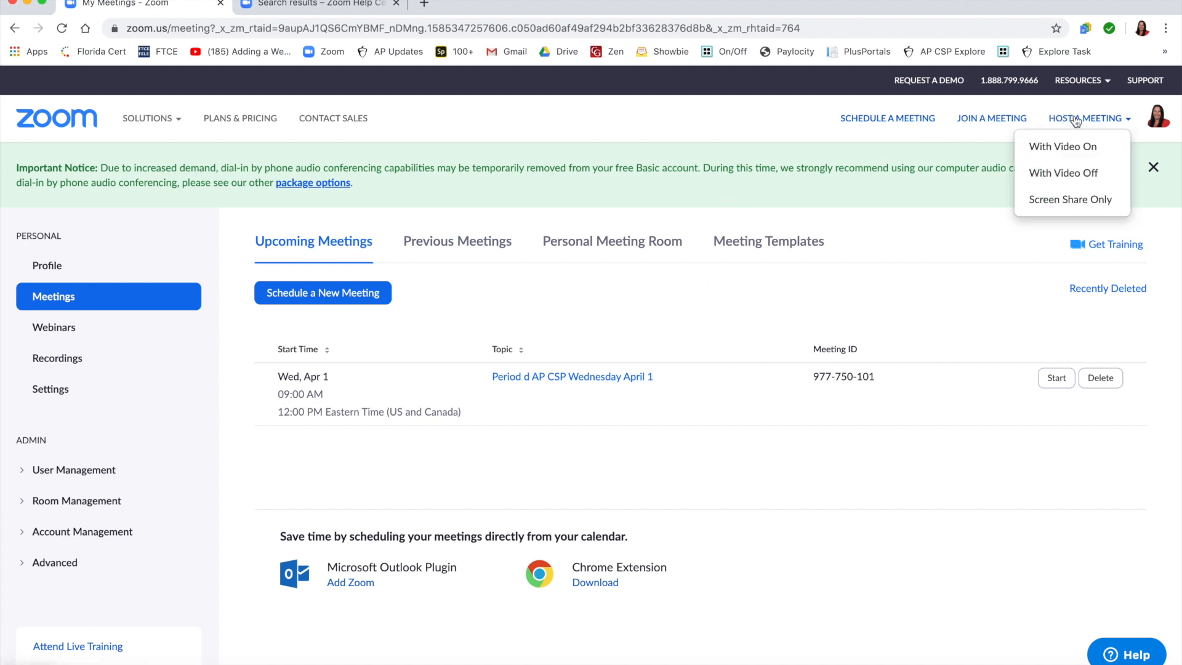
click(918, 123)
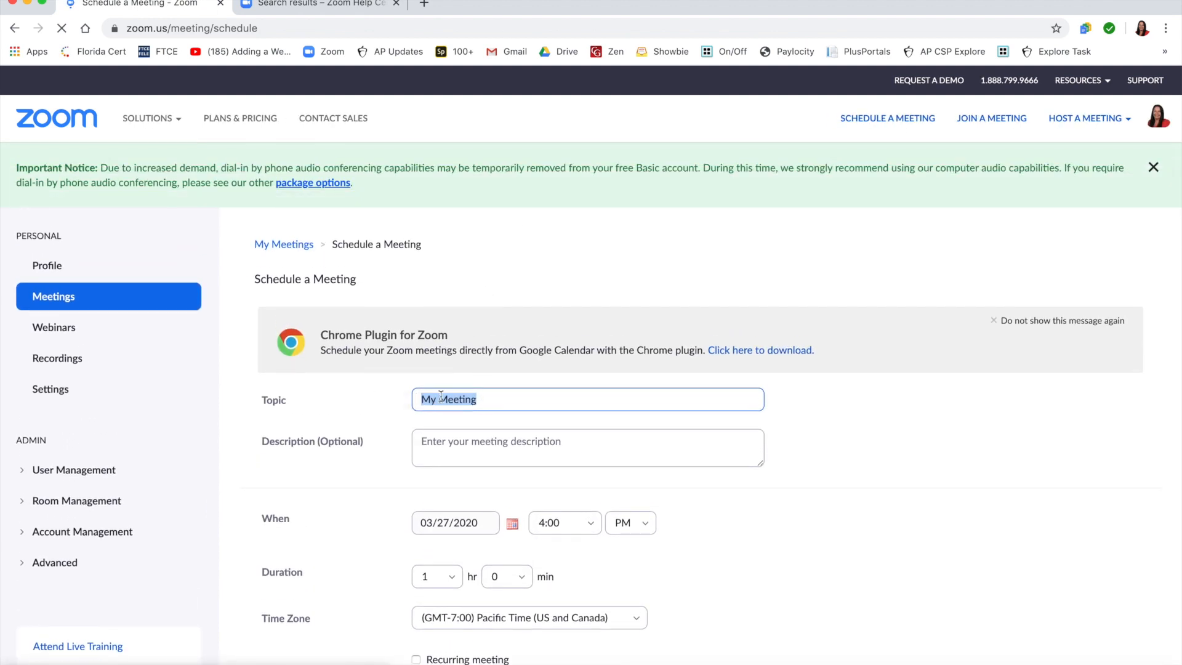
text(Period D )
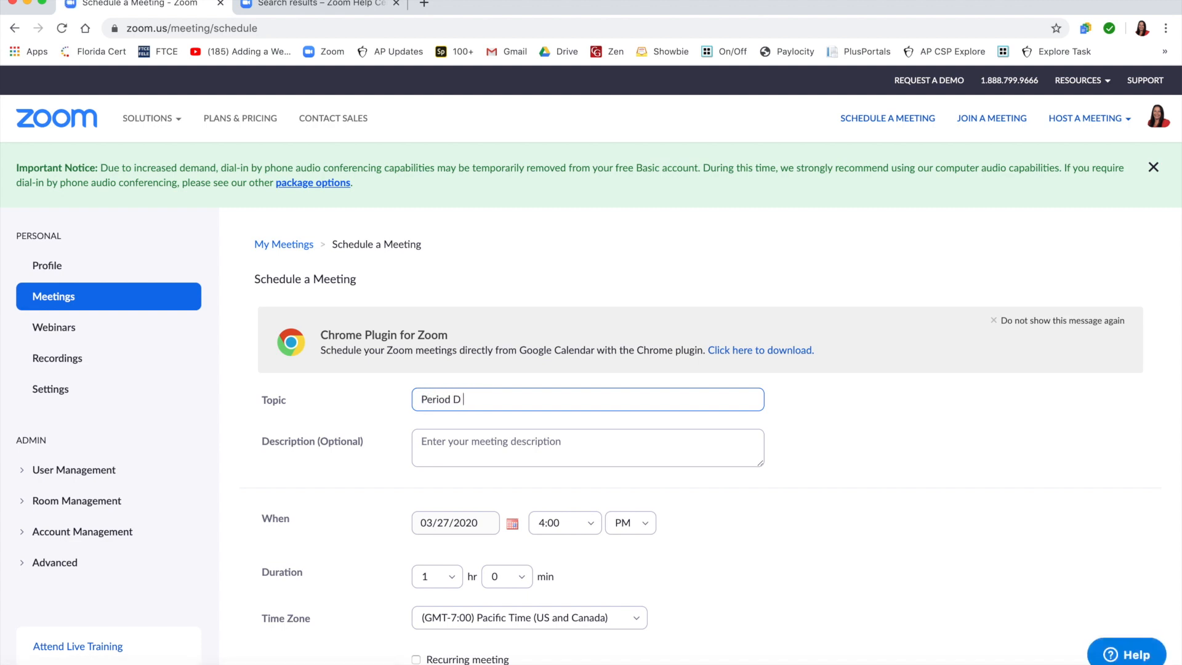
text(A)
text(P)
text(A)
text(C)
key(BackSpace)
key(BackSpace)
text(CSP)
text(- Friday April 3)
Step: Set the meeting date to 04/03/2020 and the start time to 1:00 PM
scroll(494, 436, down, 1)
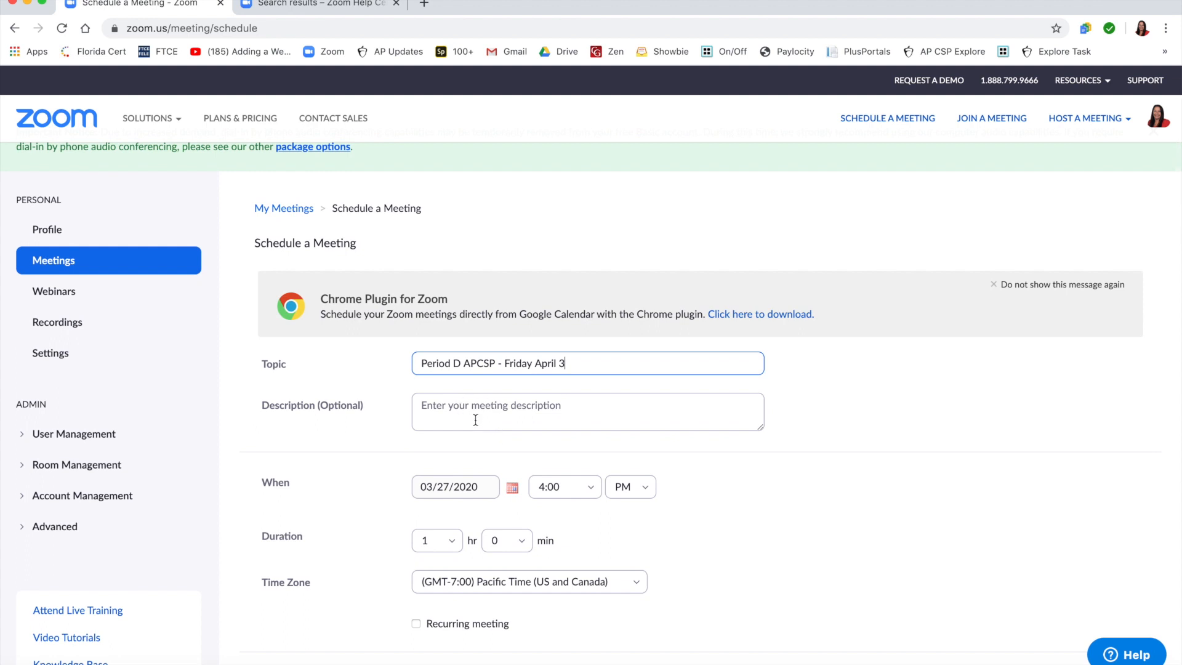
scroll(481, 417, down, 1)
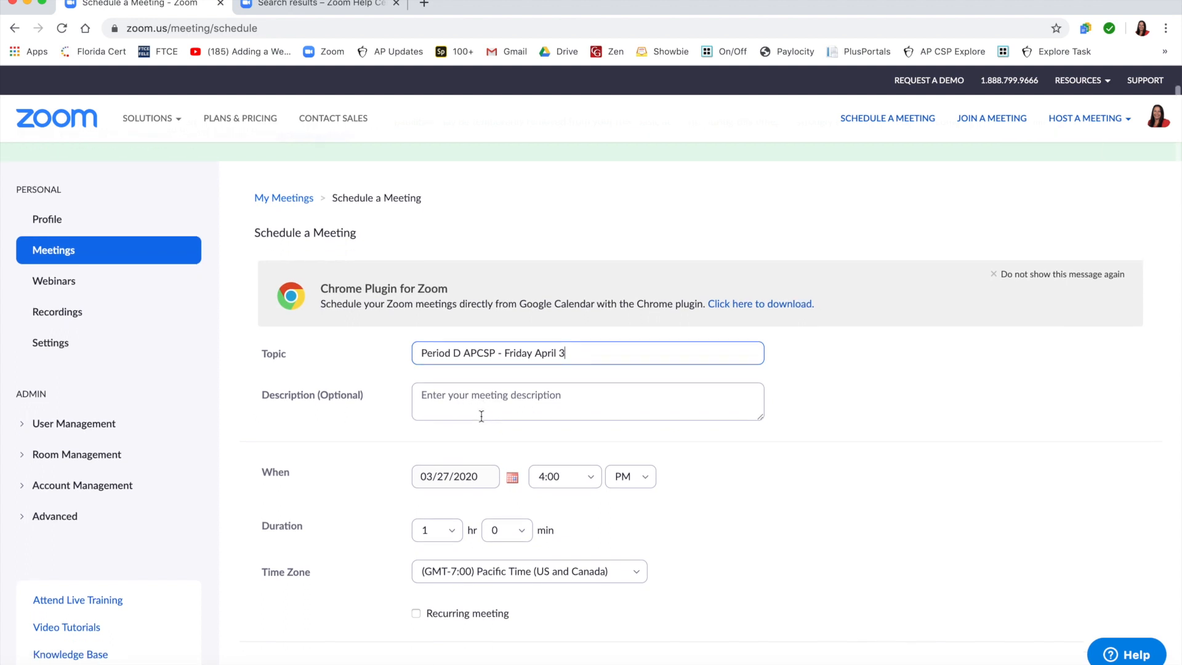
scroll(469, 450, down, 1)
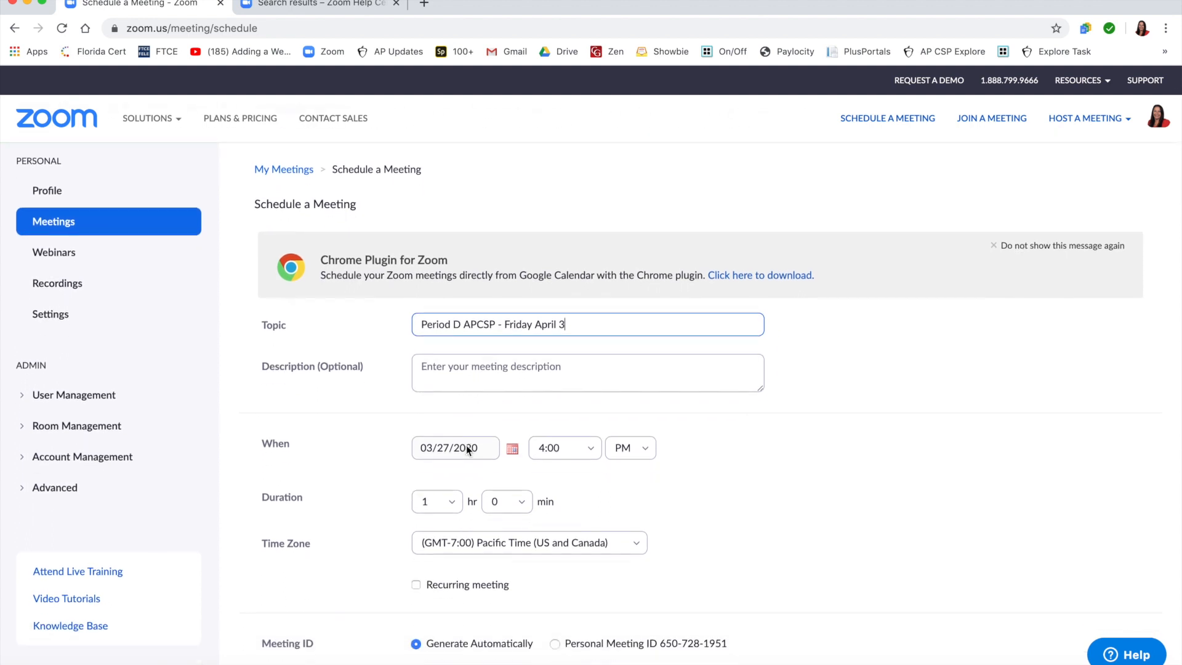
click(513, 446)
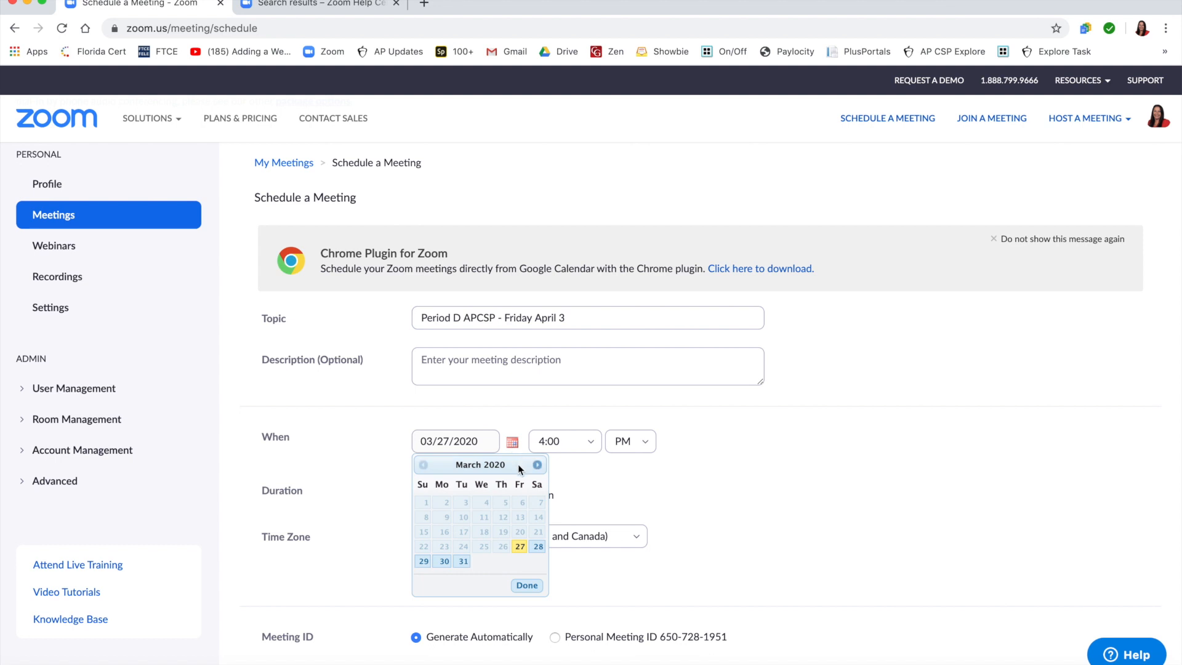
click(538, 466)
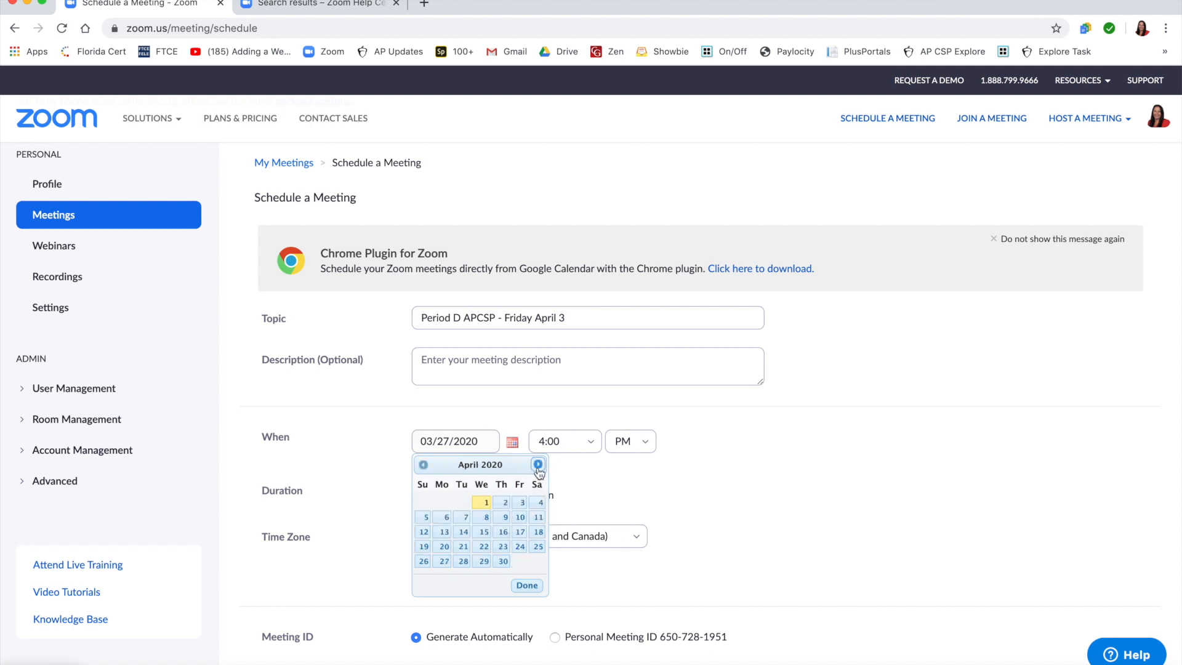
click(521, 504)
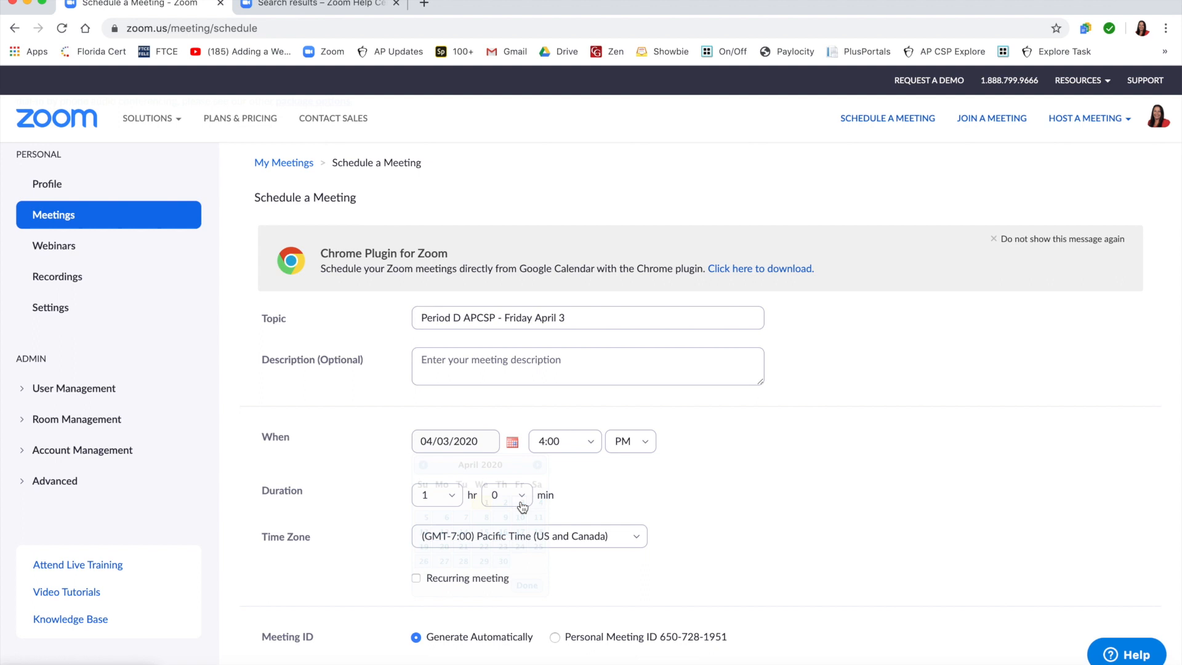
click(593, 447)
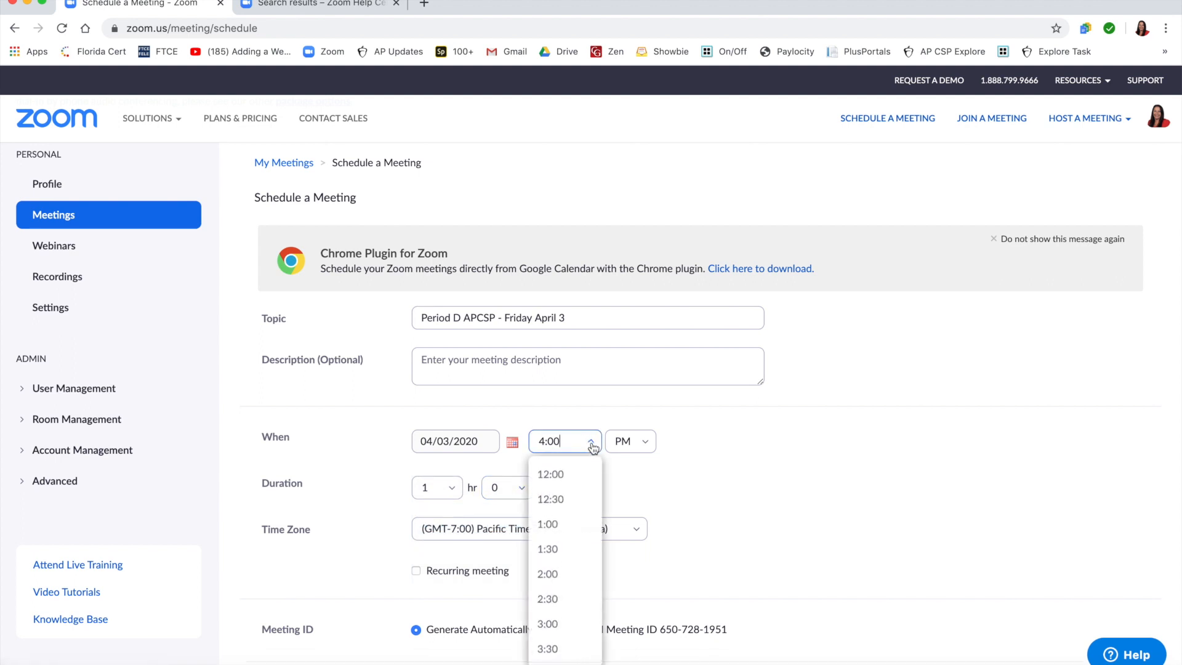
click(564, 527)
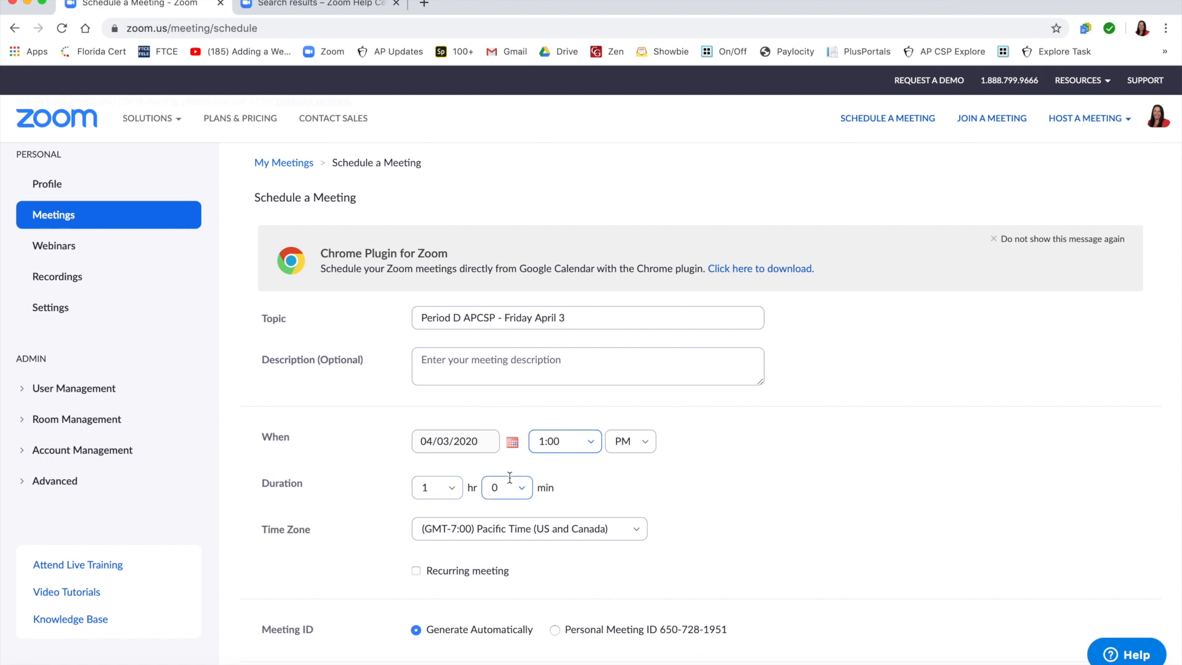
Step: Set the meeting's time zone to (GMT-4:00) Eastern Time (US and Canada)
scroll(510, 478, down, 1)
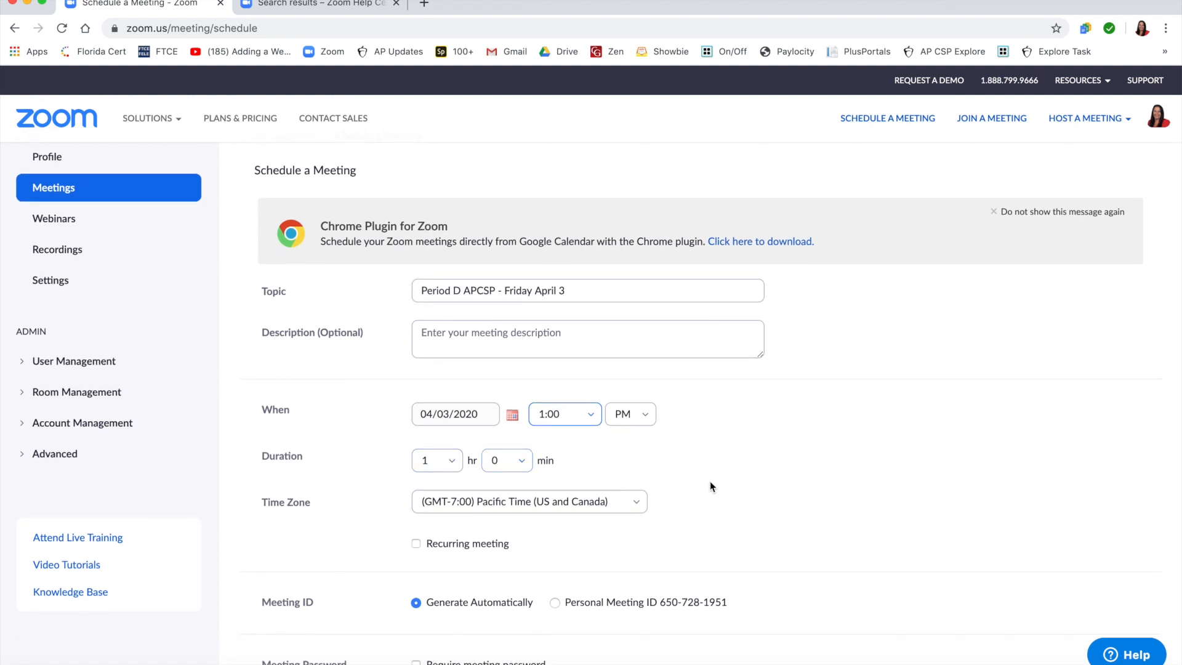
scroll(601, 511, down, 1)
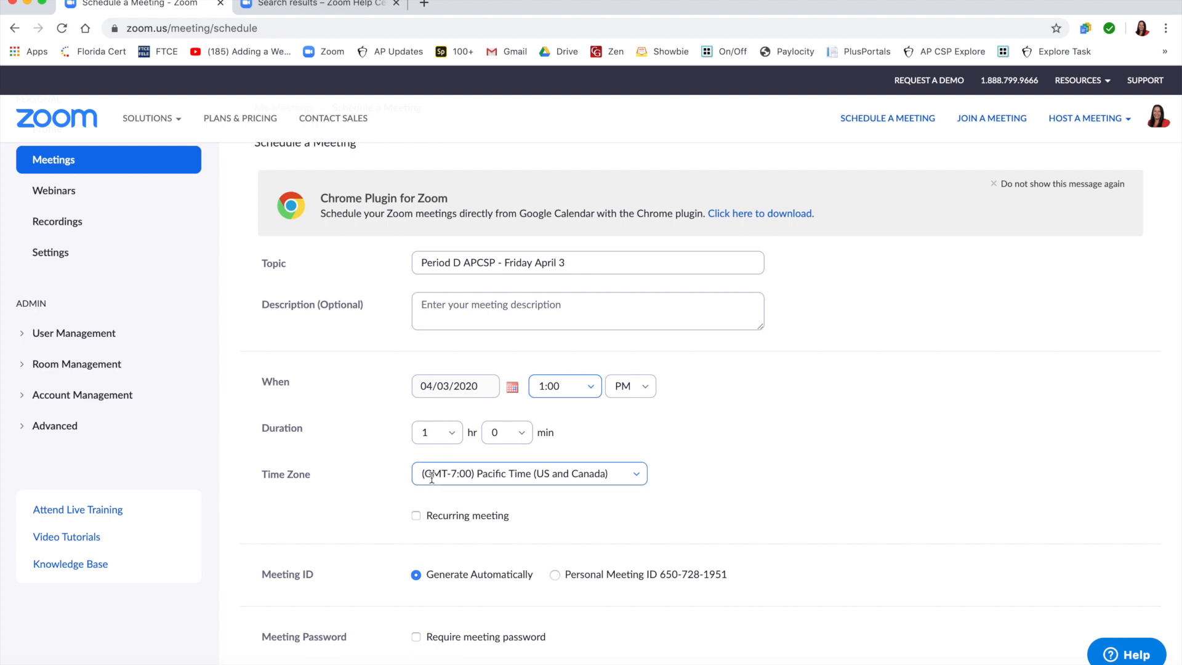
click(637, 477)
scroll(616, 405, down, 2)
scroll(619, 406, down, 6)
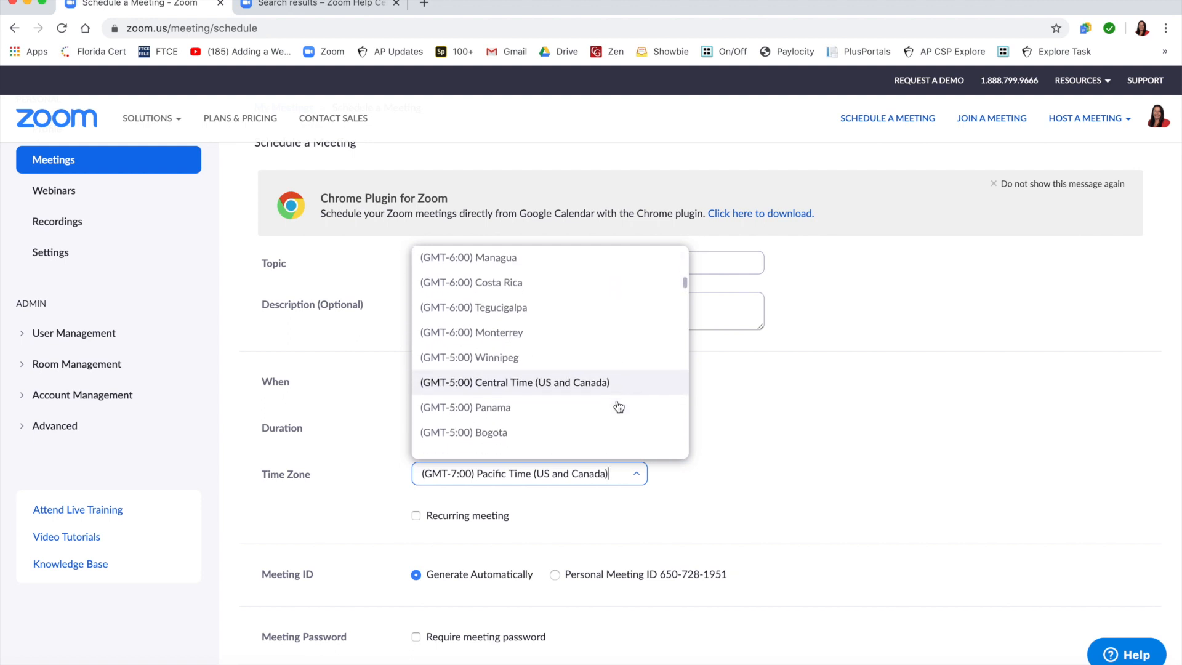
scroll(619, 407, down, 1)
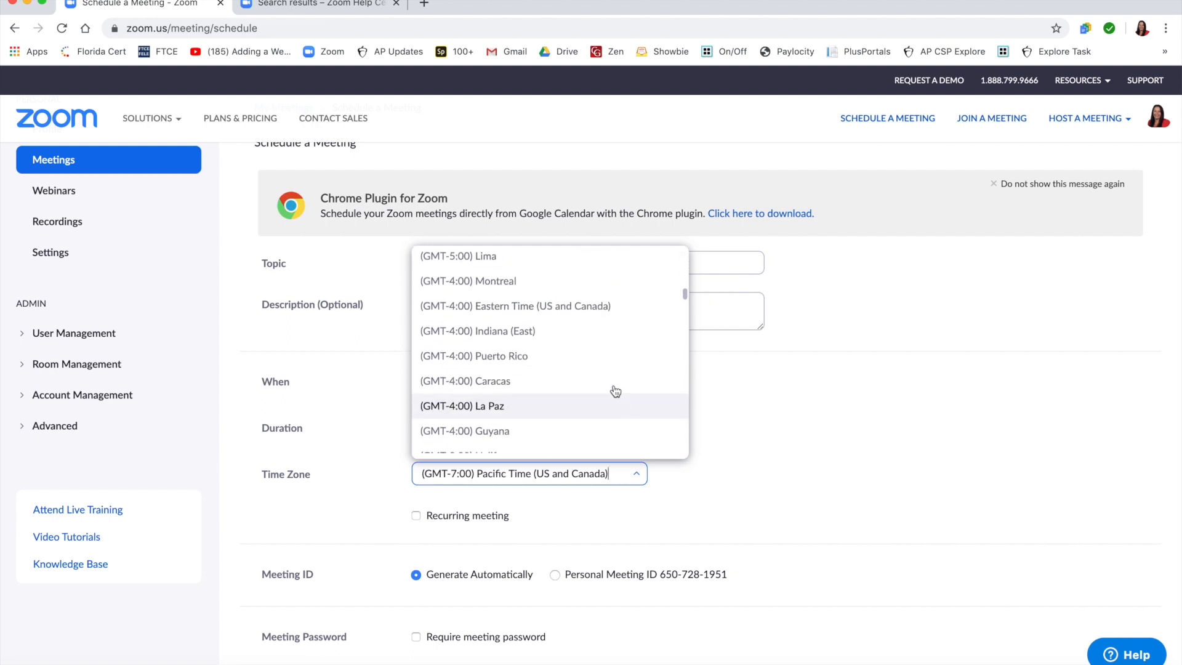
click(611, 307)
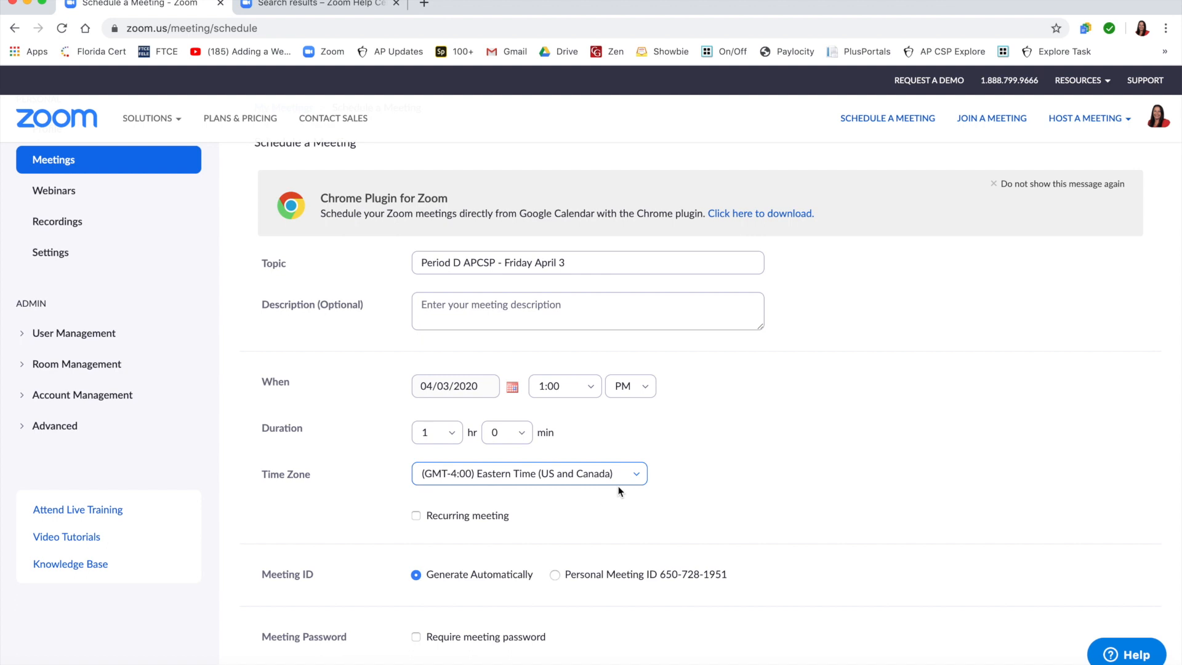
Step: Try the meeting password requirement and switch it back off
scroll(629, 493, down, 2)
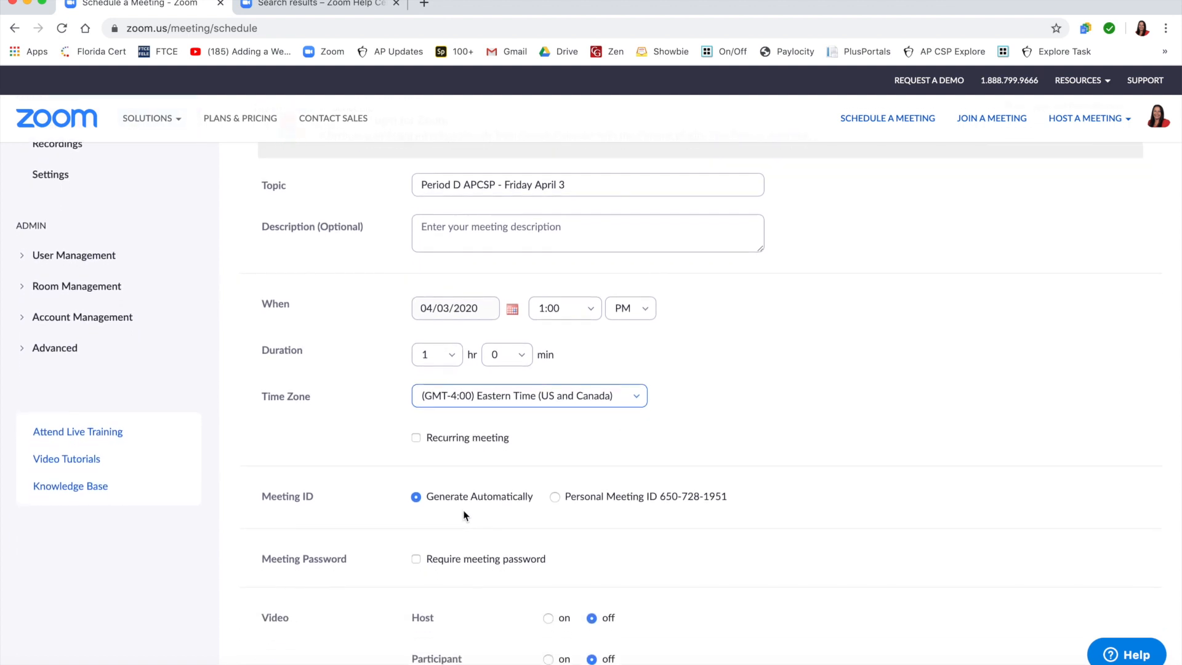
scroll(465, 516, down, 1)
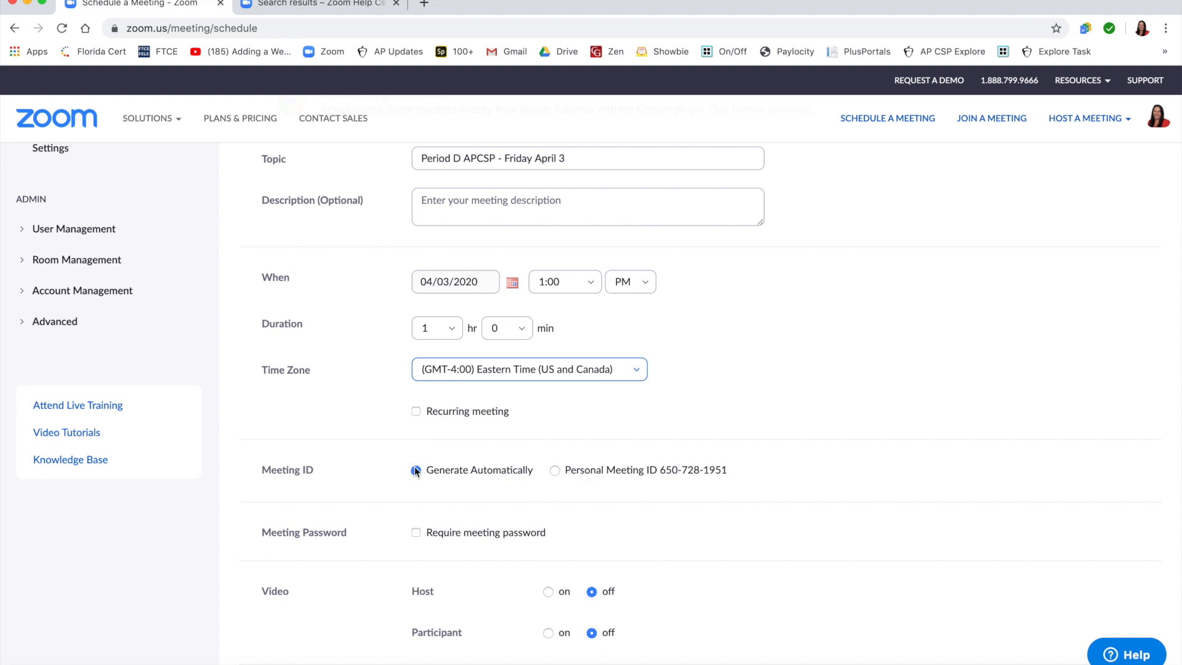
scroll(426, 516, down, 1)
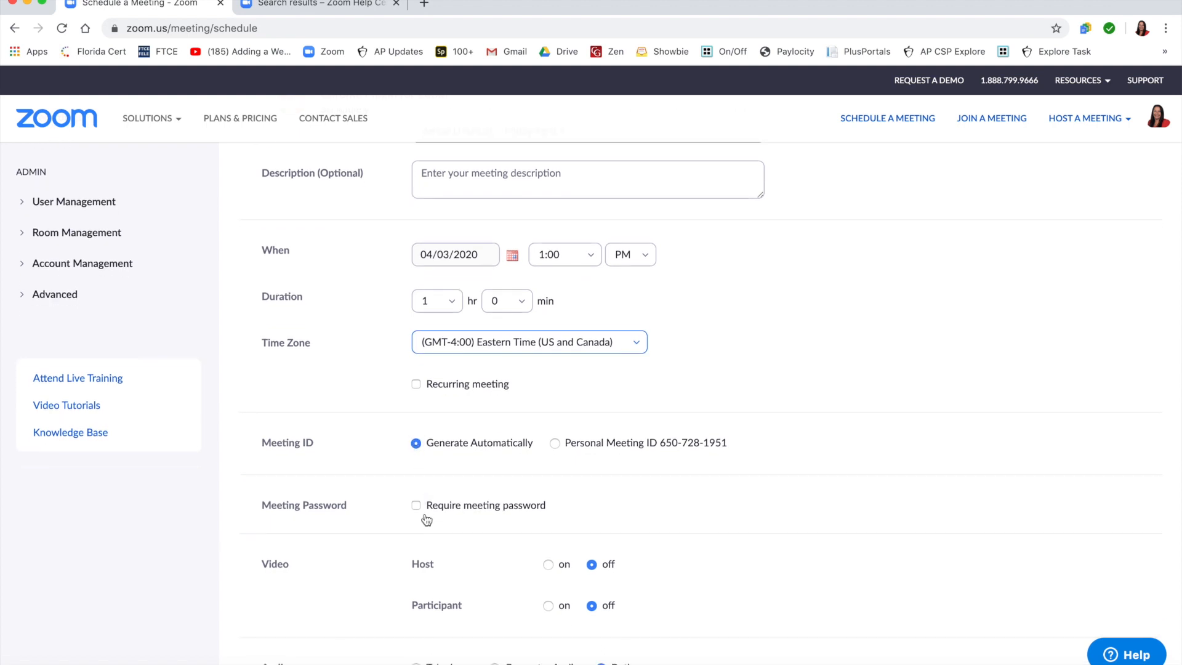
click(416, 506)
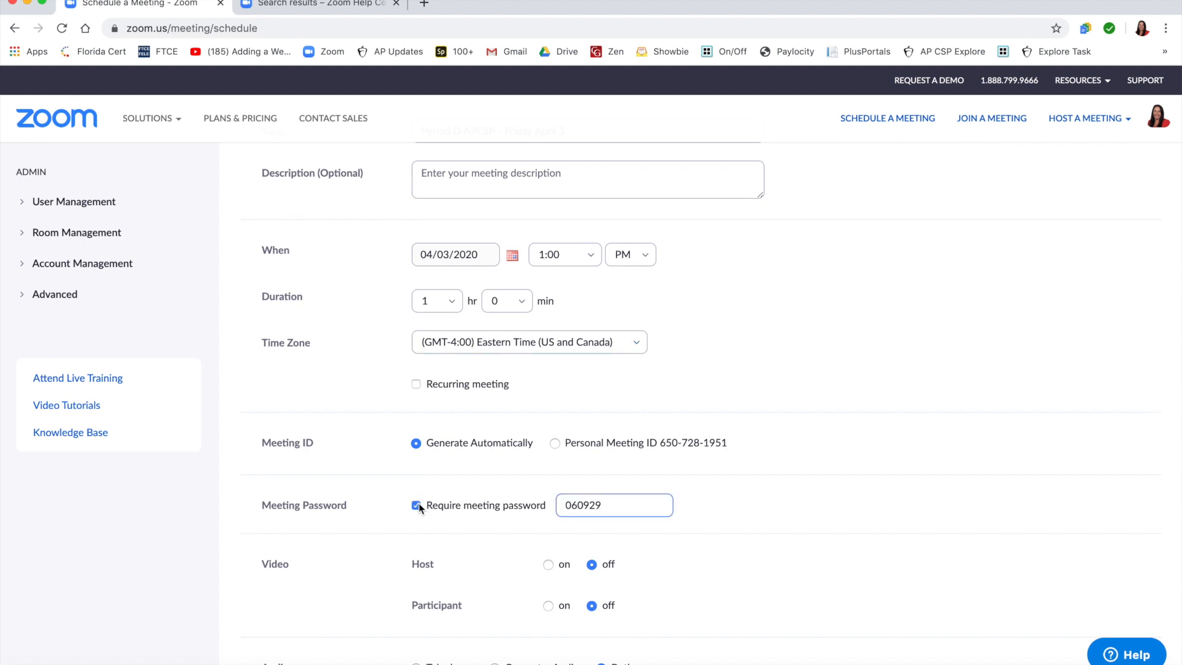
click(417, 505)
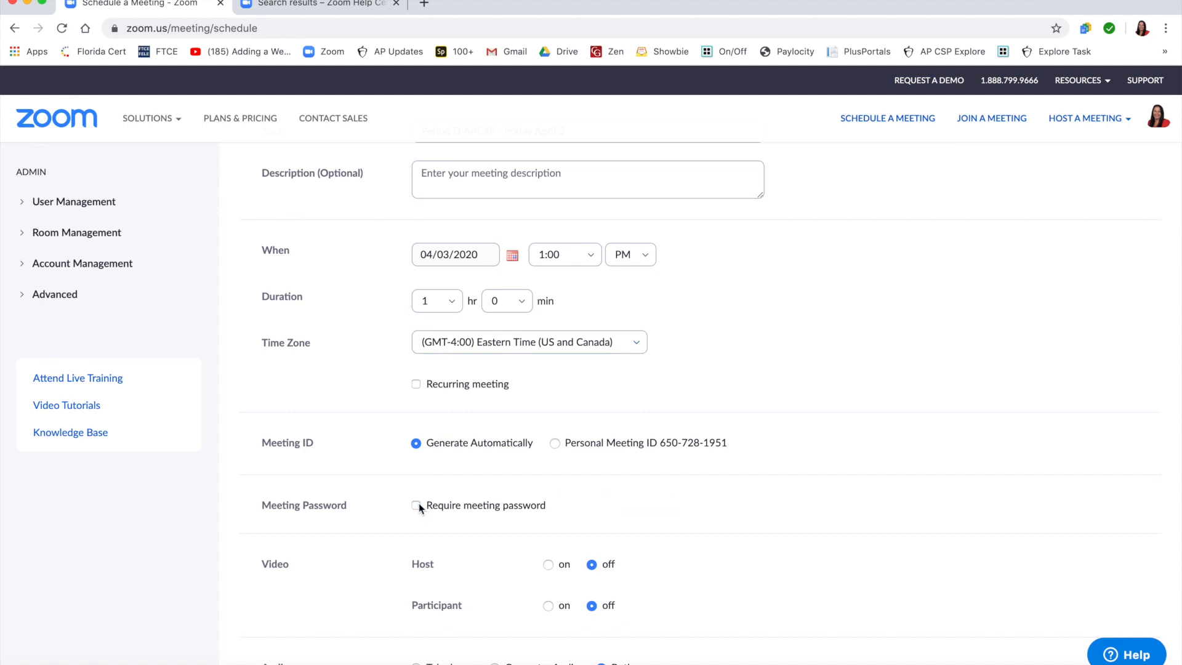
Step: Enable muting participants upon entry in the meeting options
scroll(419, 504, down, 1)
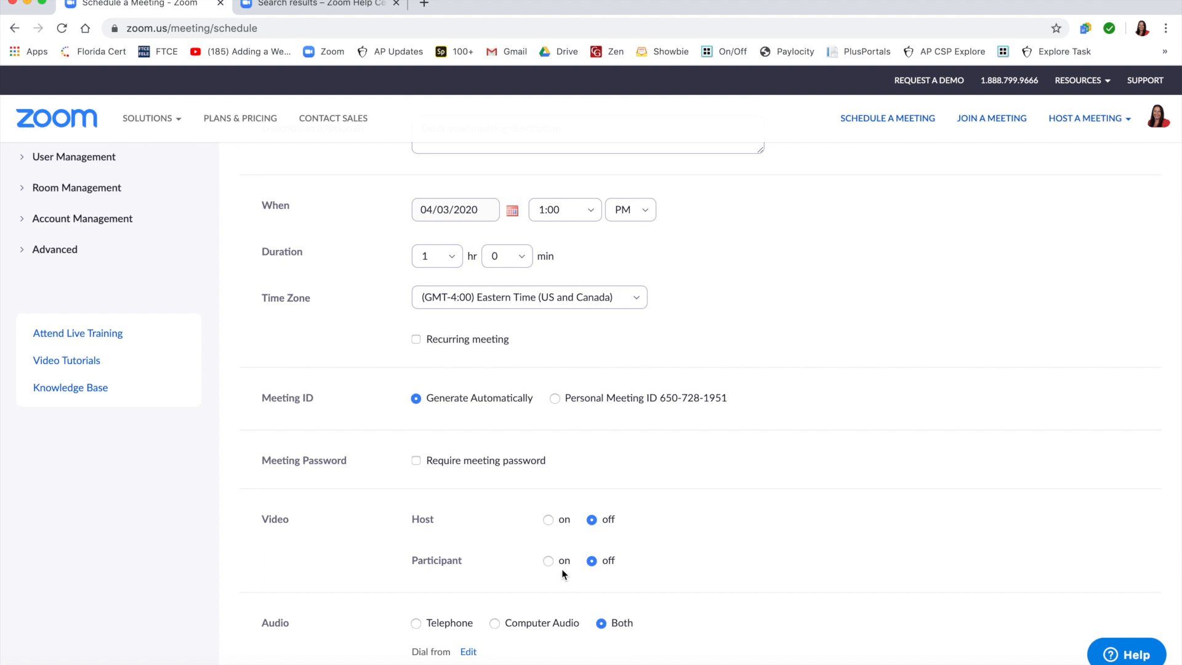
scroll(563, 574, down, 2)
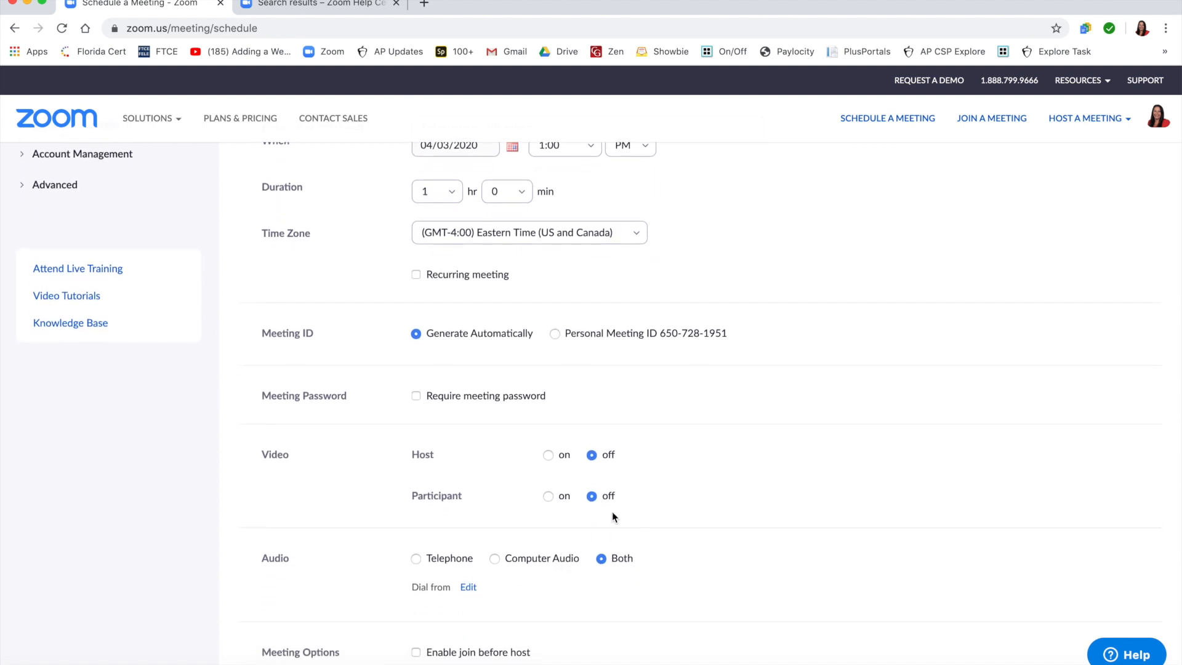
scroll(633, 562, down, 3)
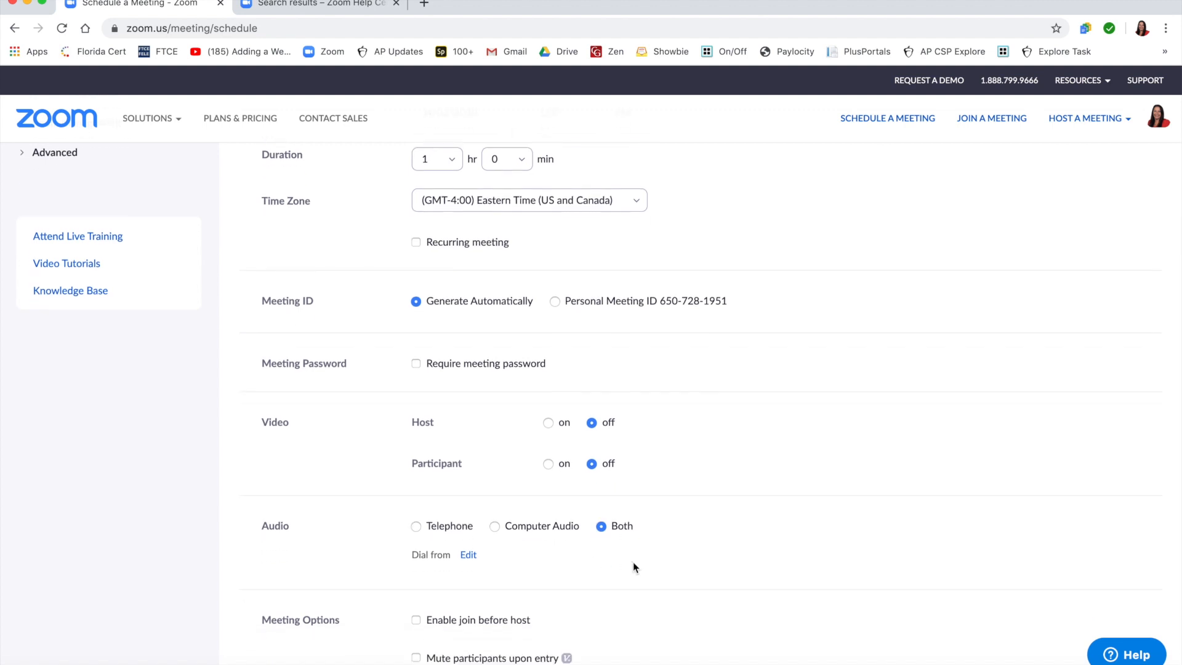
scroll(635, 566, down, 3)
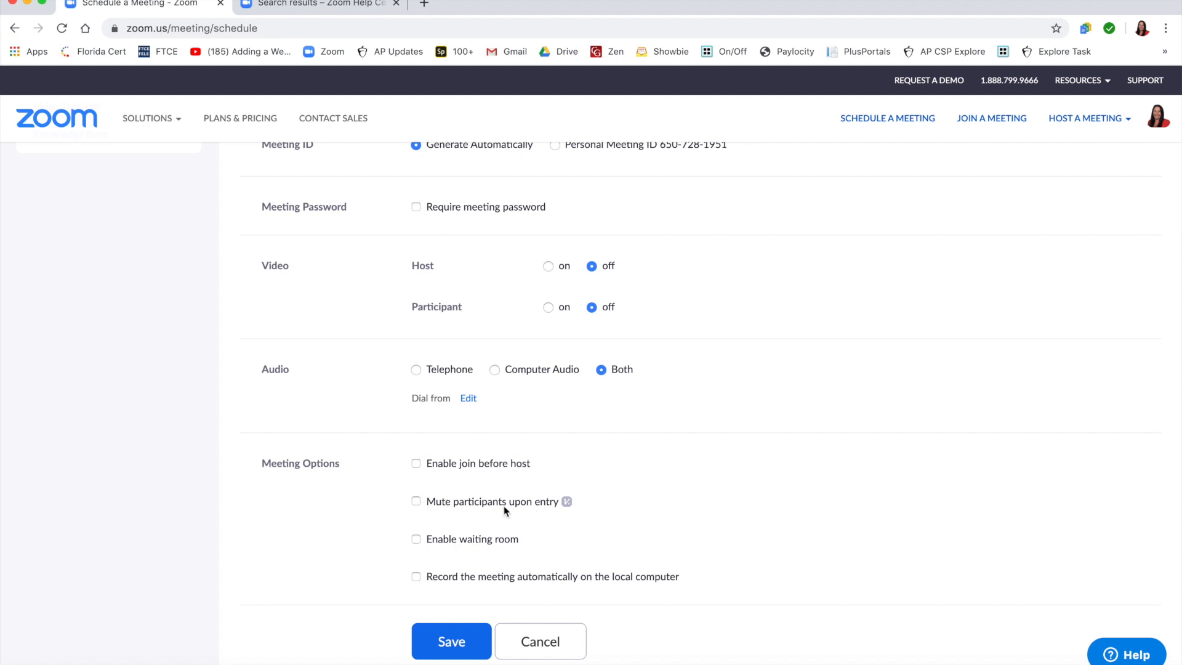
click(417, 502)
scroll(472, 469, down, 2)
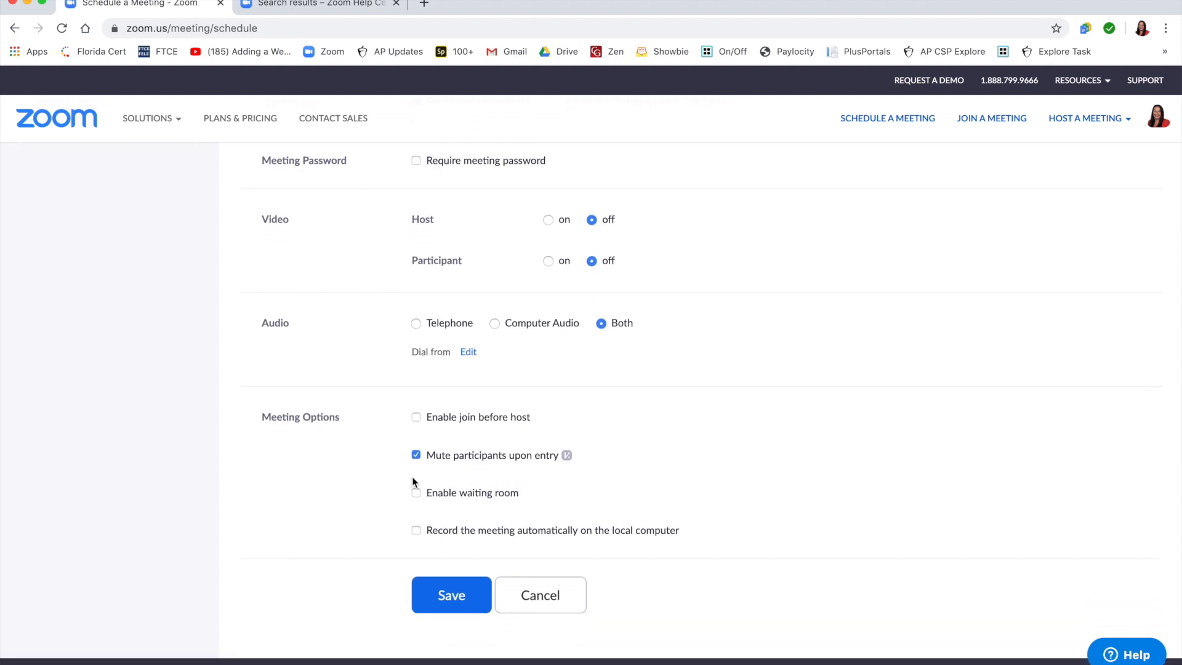
Step: Enable the waiting room and automatic recording on the local computer, and save the meeting
scroll(507, 481, down, 1)
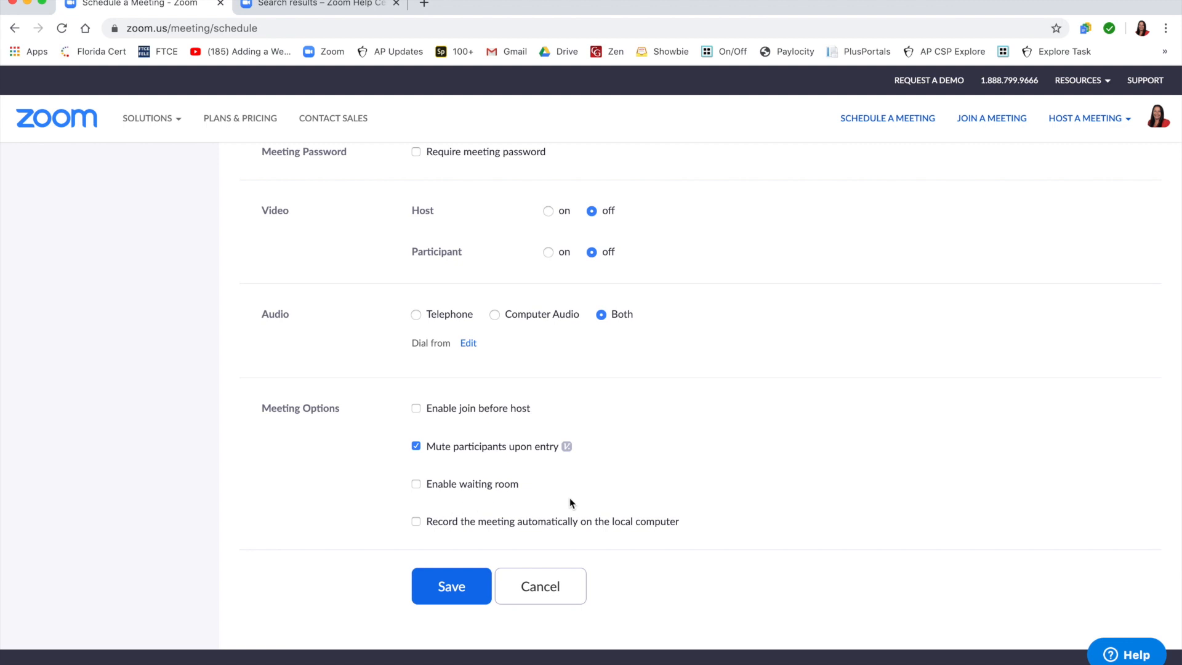
click(417, 485)
scroll(437, 465, down, 1)
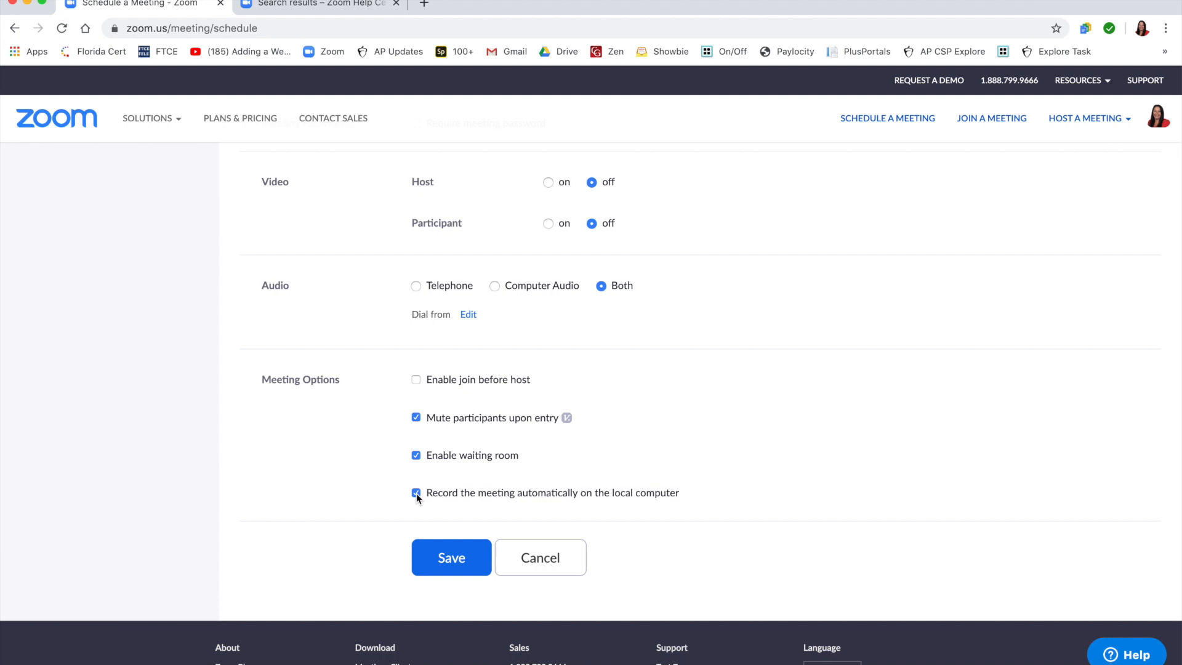
click(448, 559)
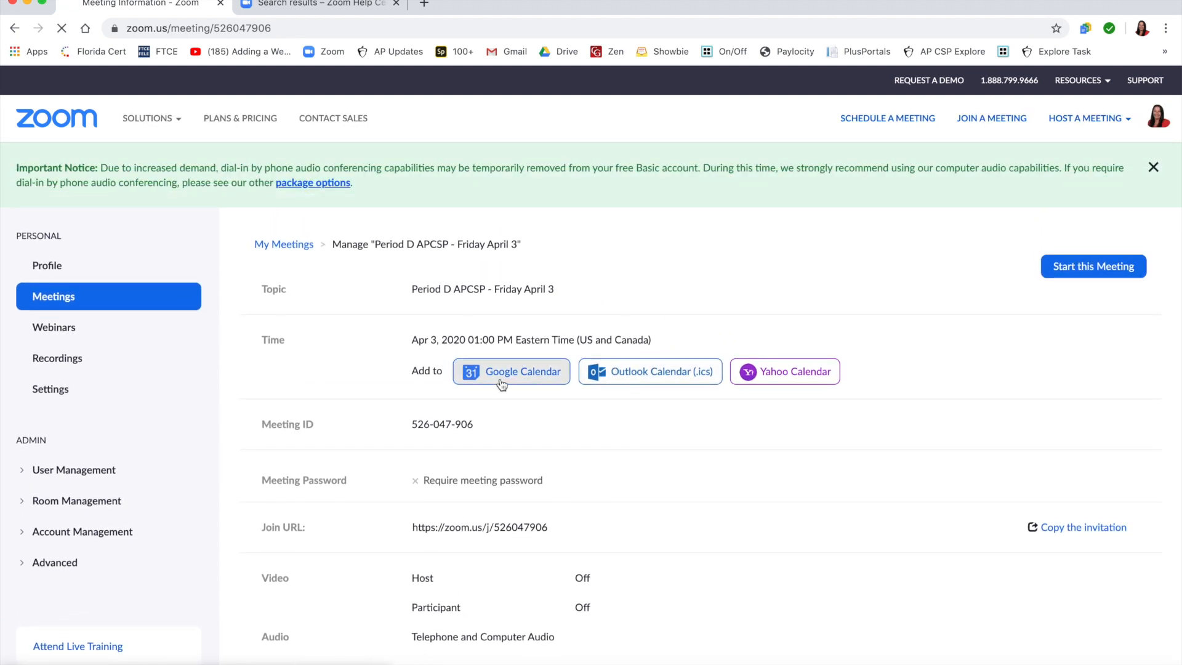
Step: Copy the full invitation text of the Period D APCSP - Friday April 3 meeting to the clipboard and close the invitation
click(1079, 528)
drag(569, 386, 372, 242)
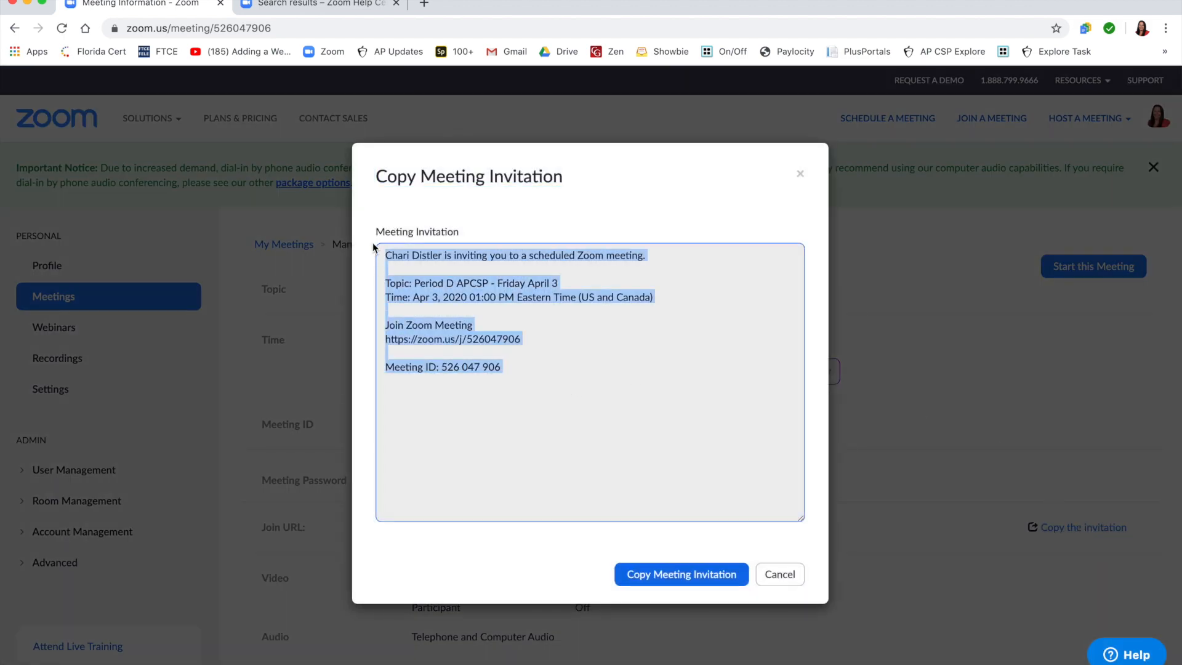
click(665, 578)
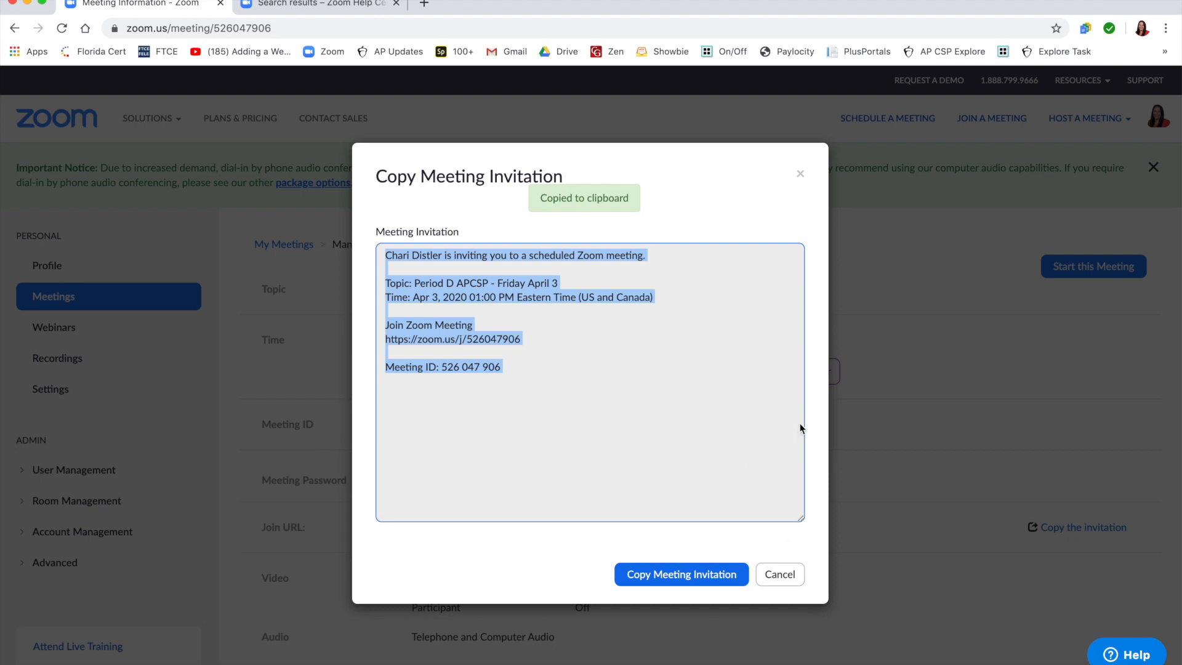
click(800, 177)
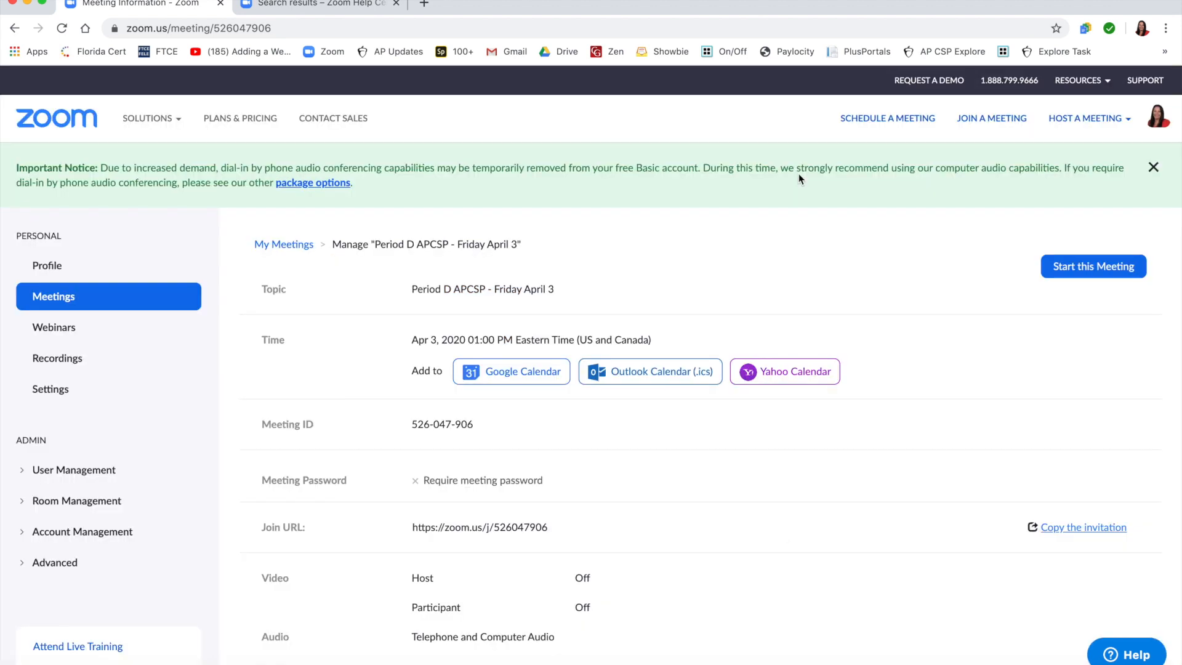
Step: Review the saved April 3 meeting's details and options, and return to the list of upcoming meetings
scroll(904, 412, down, 3)
scroll(904, 412, down, 2)
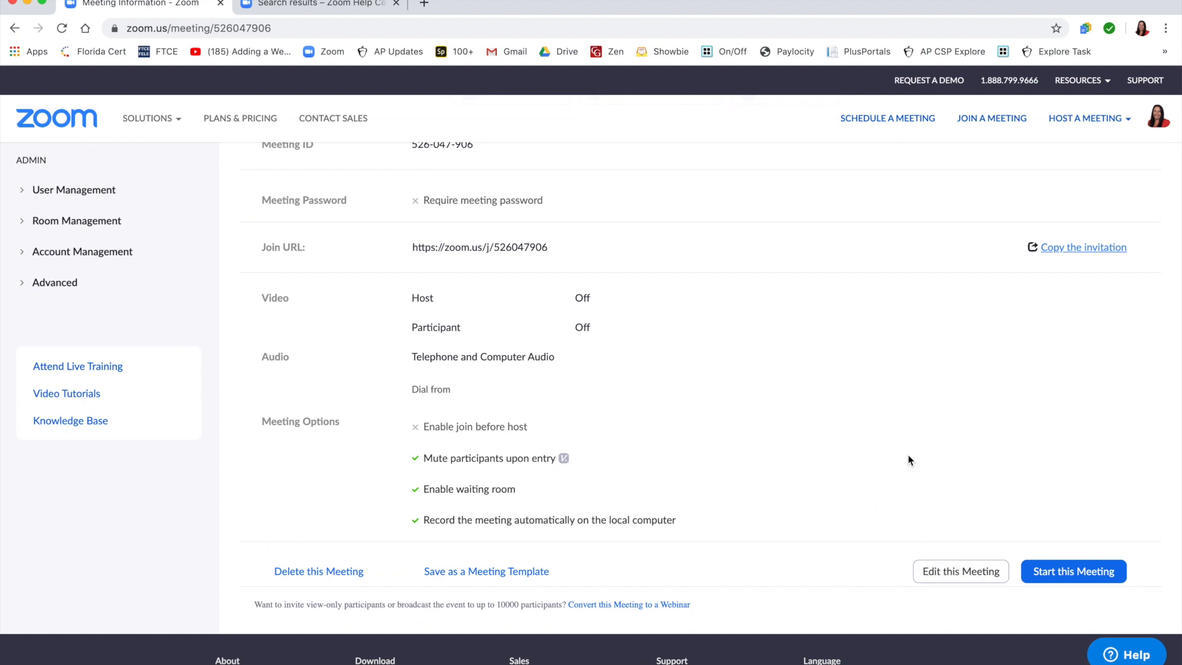
scroll(909, 459, up, 5)
scroll(909, 459, down, 3)
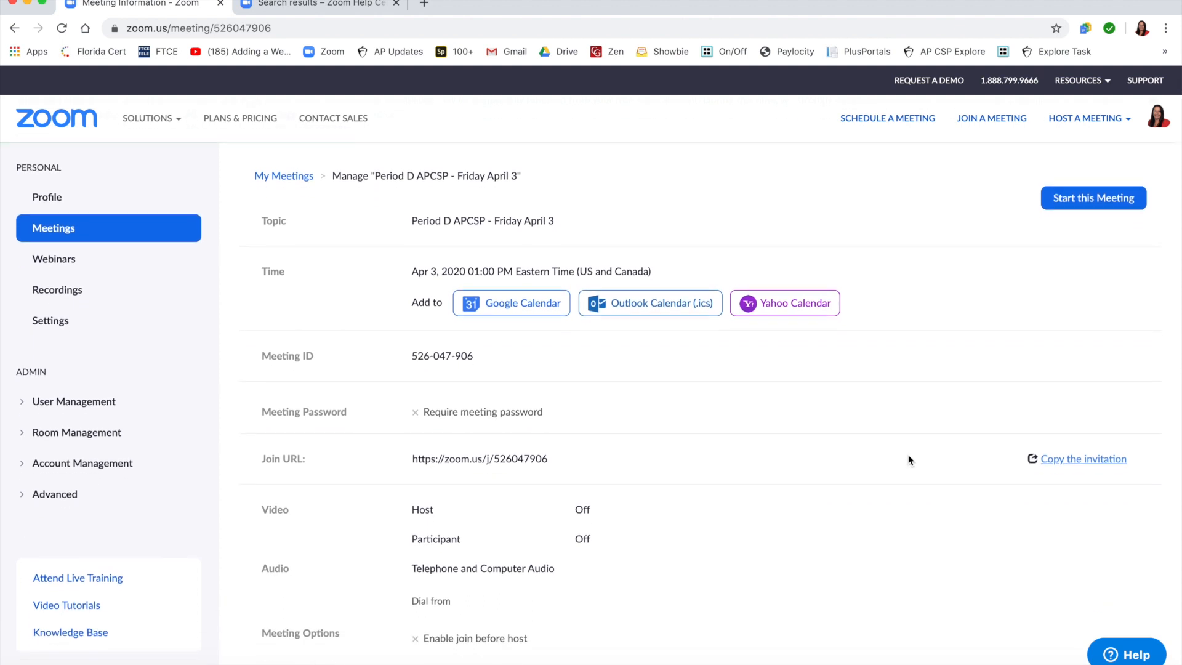
scroll(909, 458, up, 3)
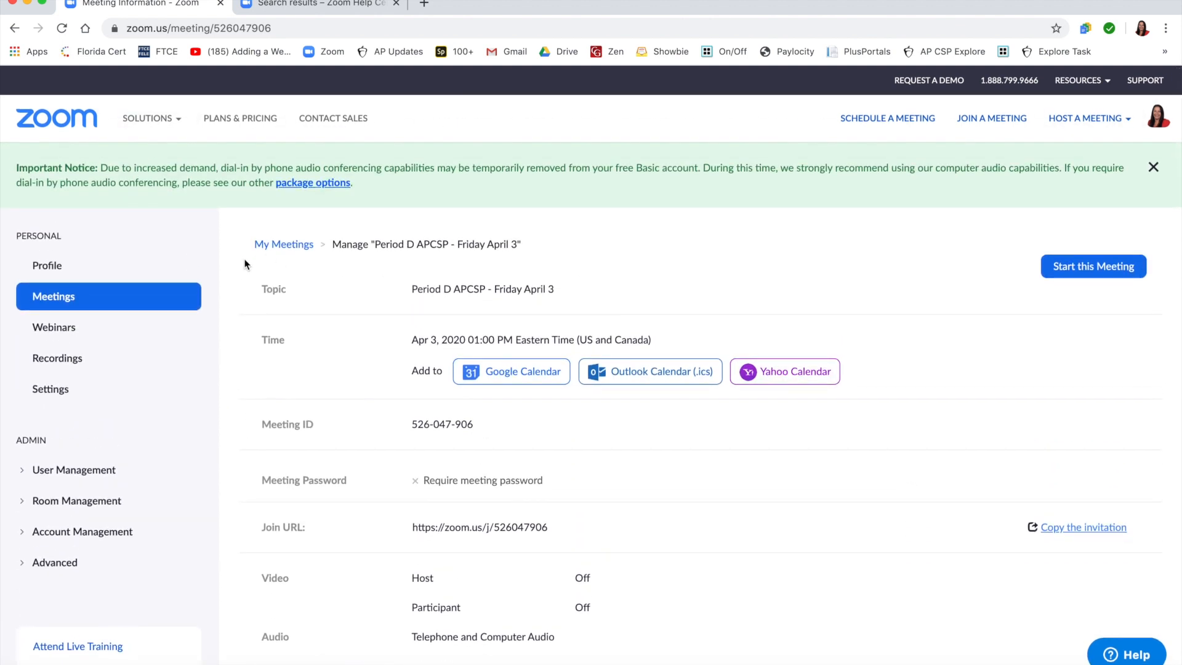
click(62, 298)
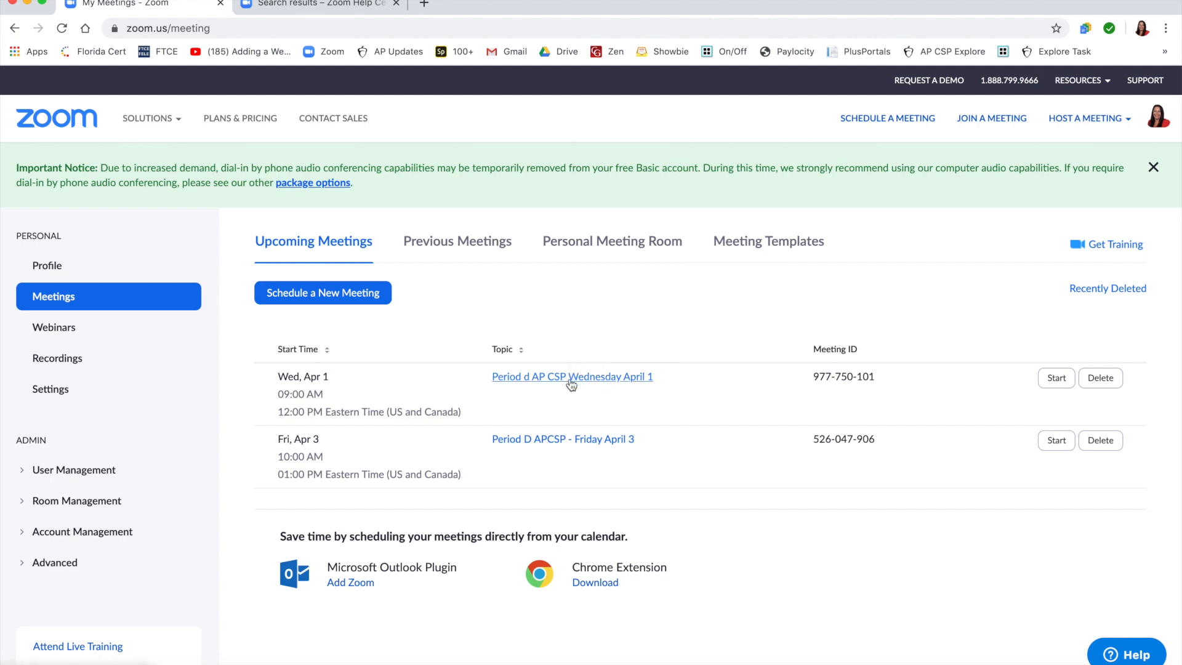
Step: Open the Period d AP CSP Wednesday April 1 meeting, look over its details and bring up its invitation
click(609, 380)
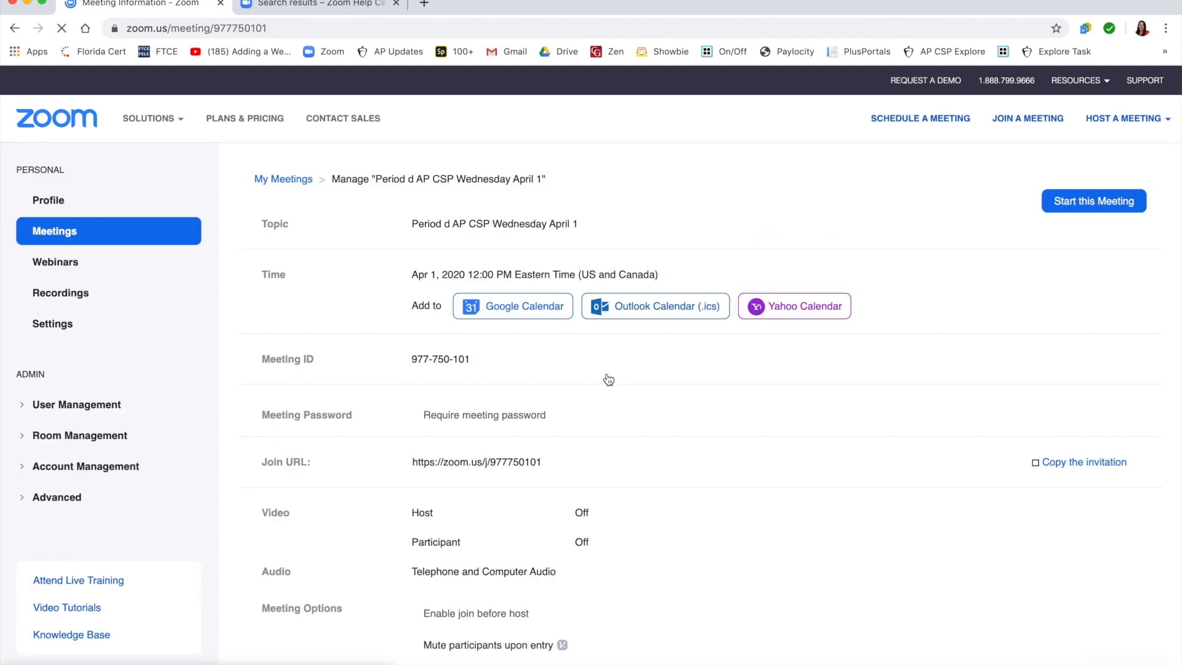
scroll(609, 380, down, 10)
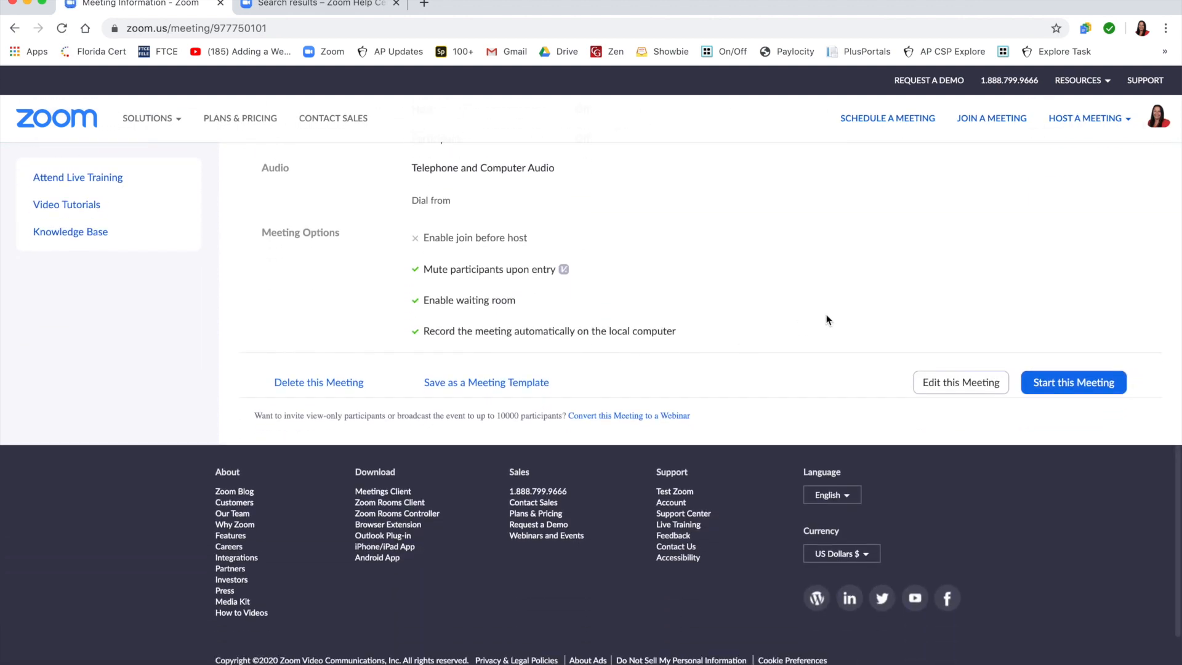
scroll(831, 271, up, 6)
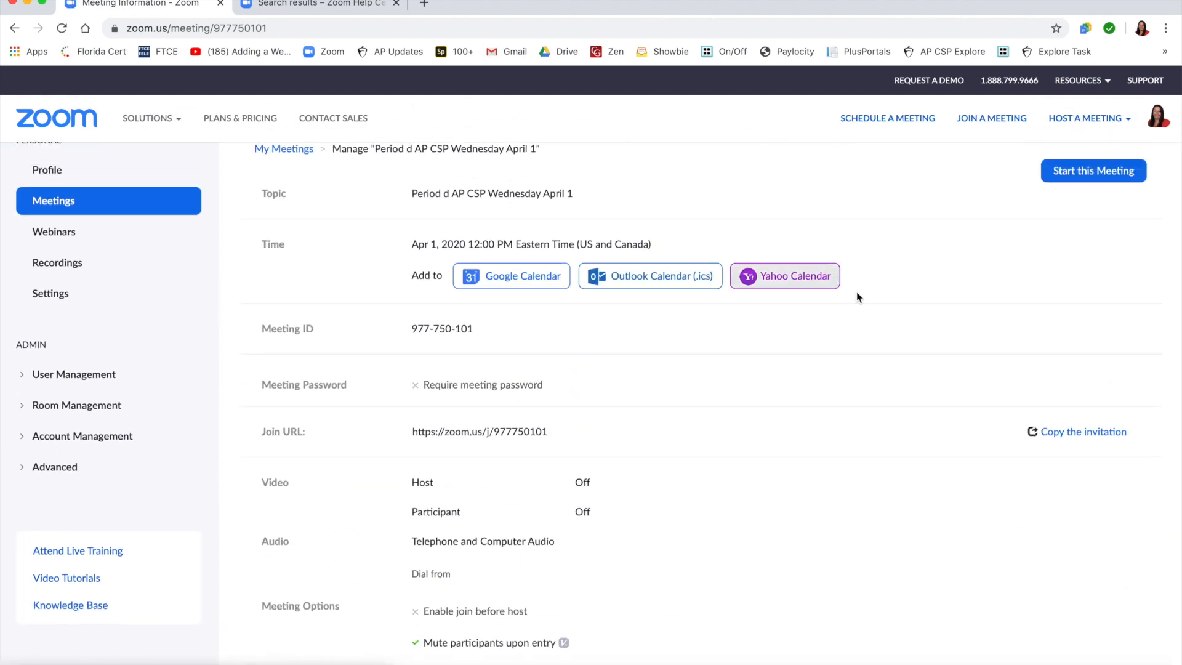
click(1058, 435)
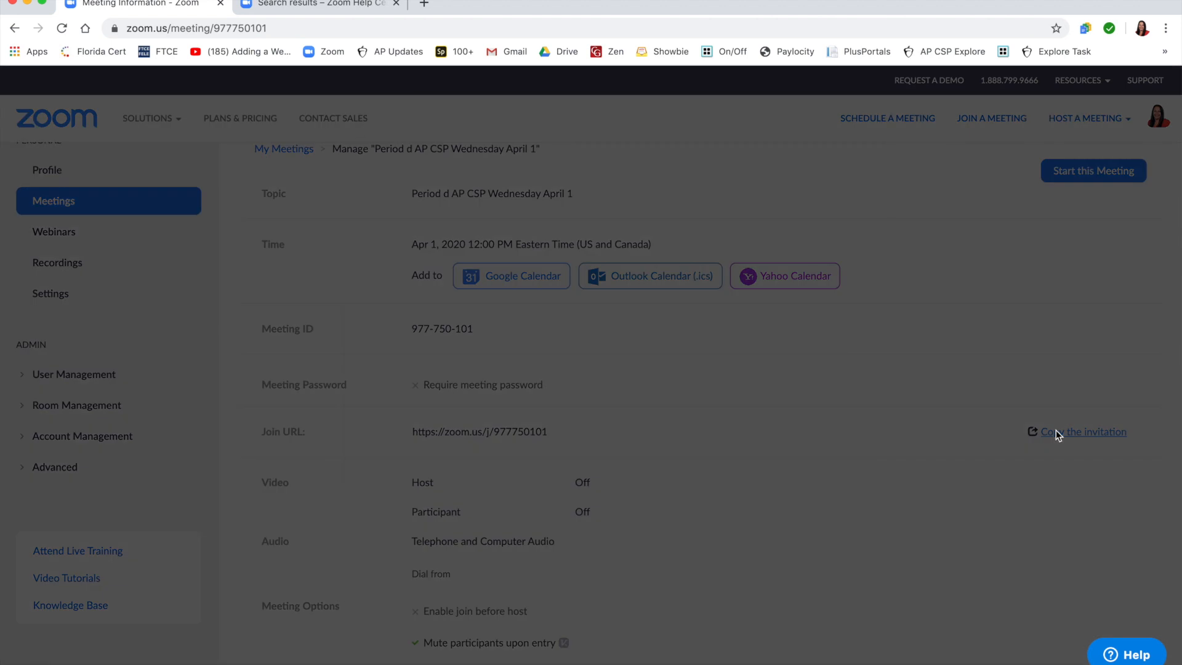